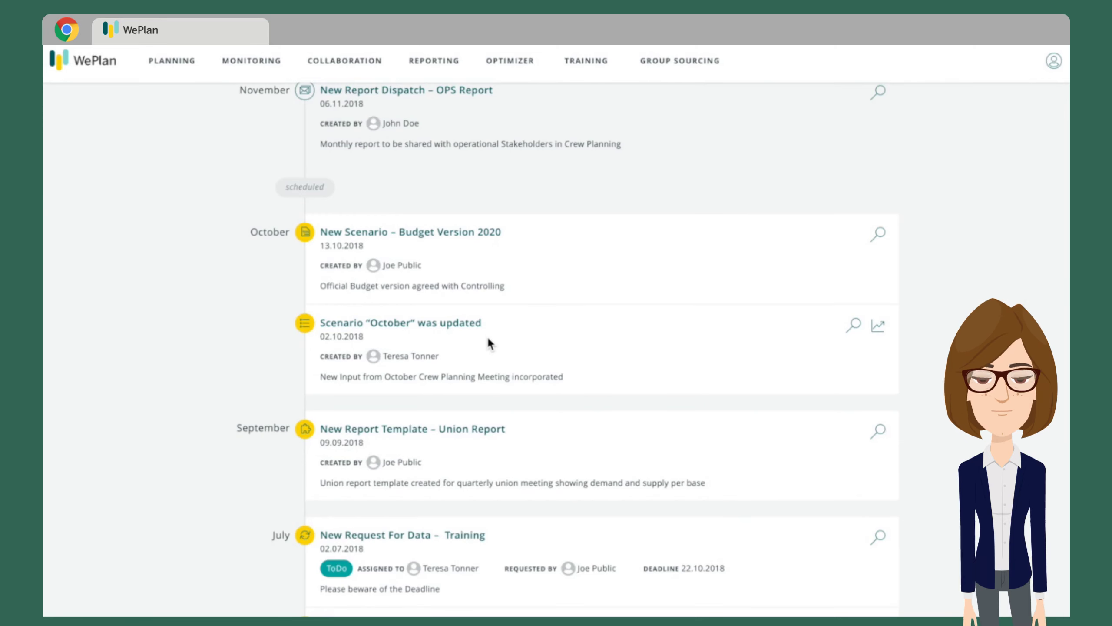
- Open the Scenario Overview listing Budget 2017/18 through Reforecast 2020/21
scroll(488, 336, "down", 2)
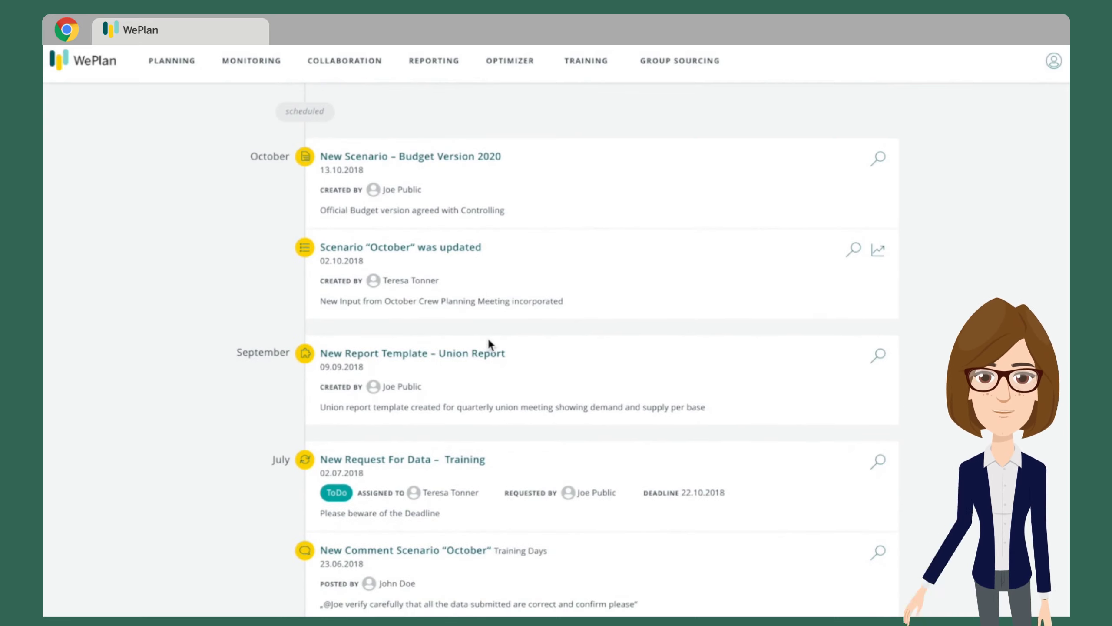
scroll(488, 340, "down", 1)
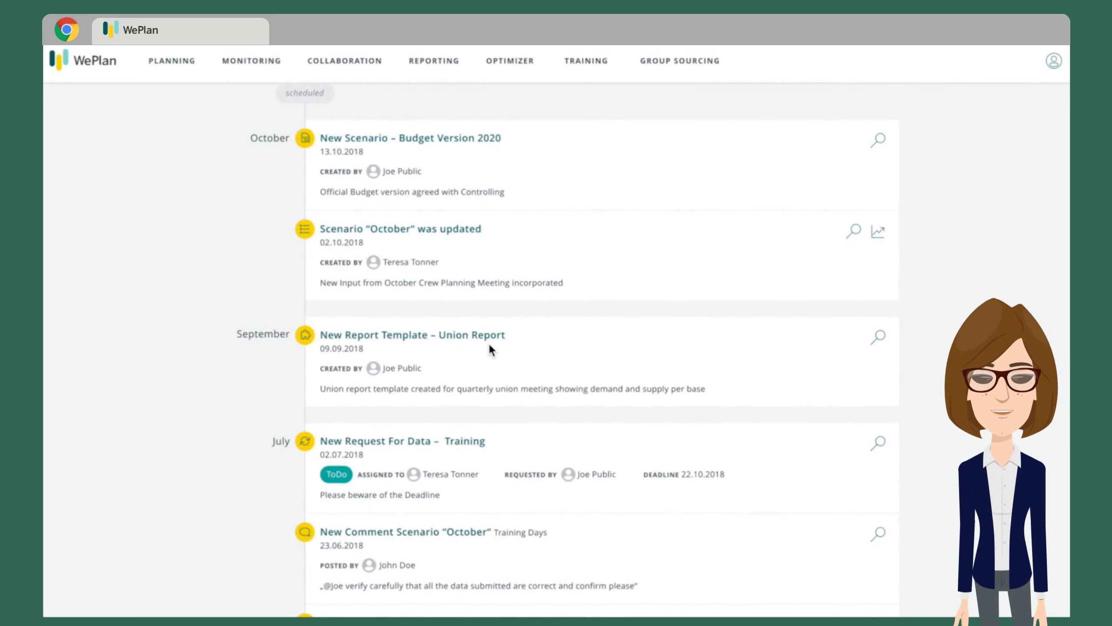
scroll(489, 345, "down", 3)
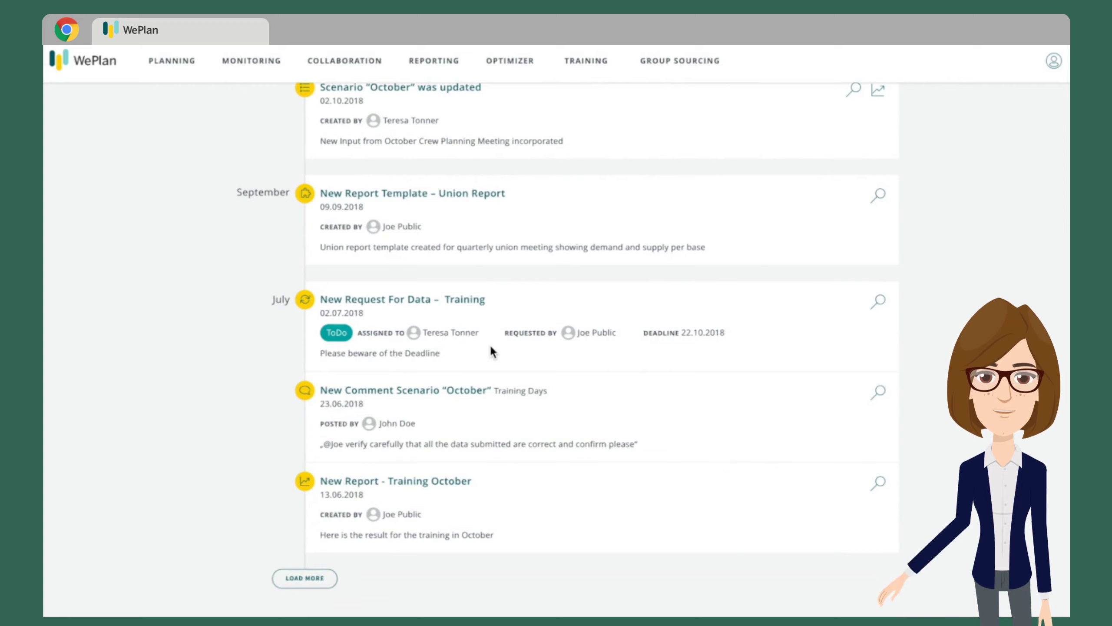
scroll(490, 347, "up", 2)
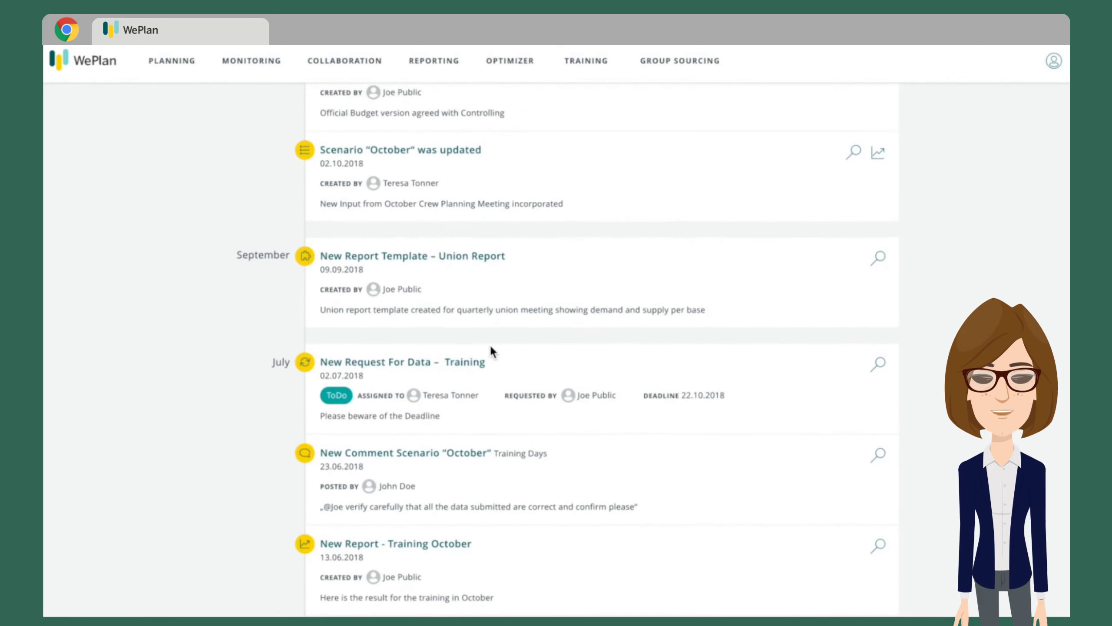
scroll(490, 345, "up", 3)
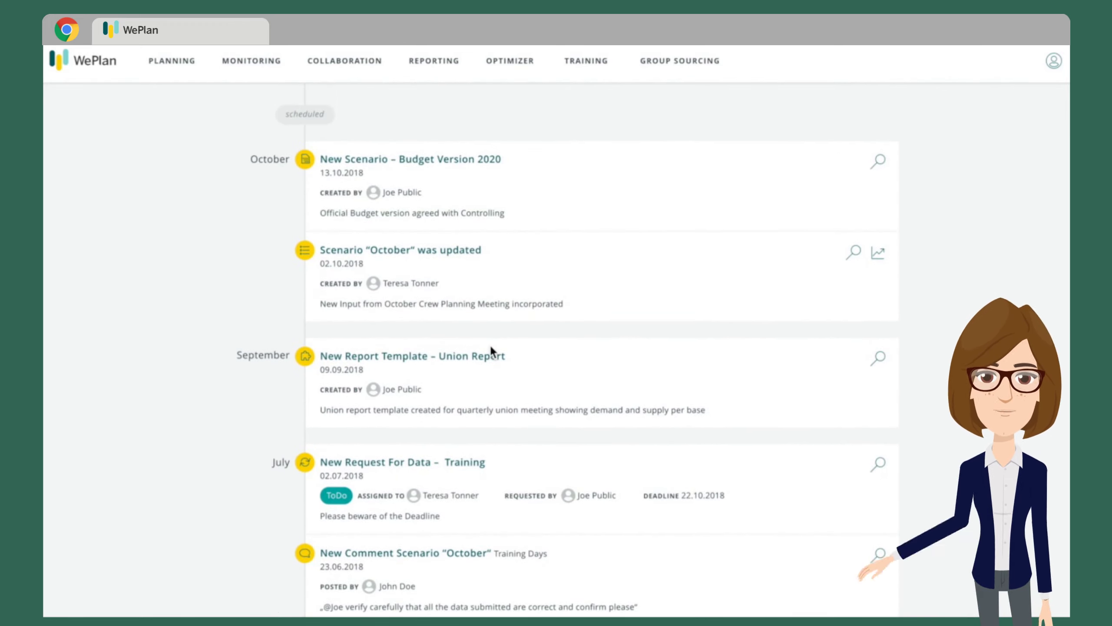
scroll(490, 344, "up", 2)
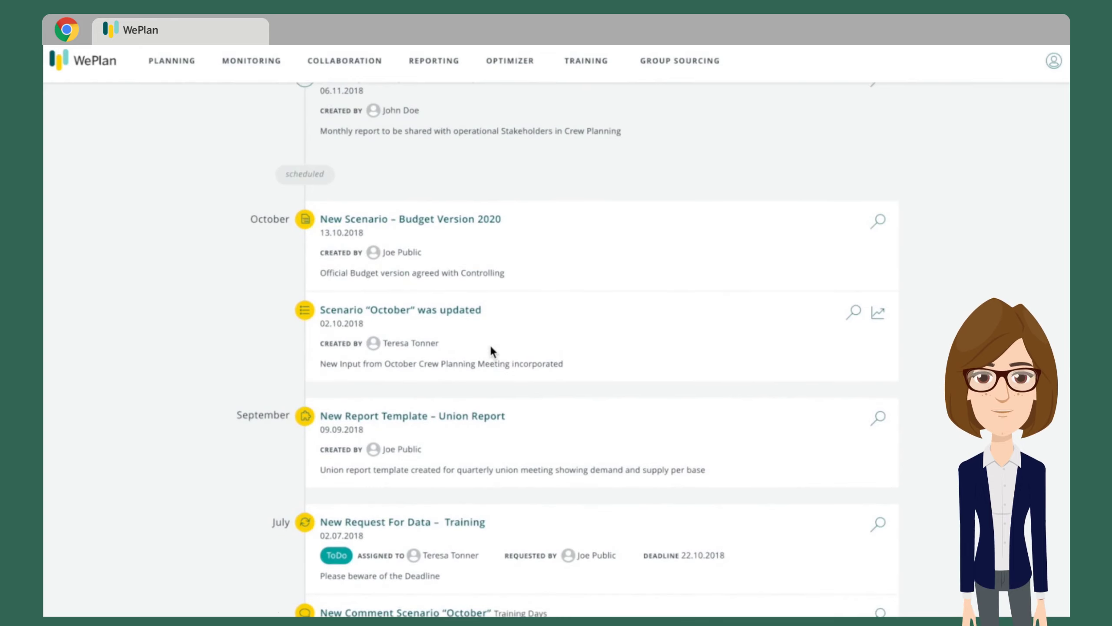
scroll(490, 344, "up", 1)
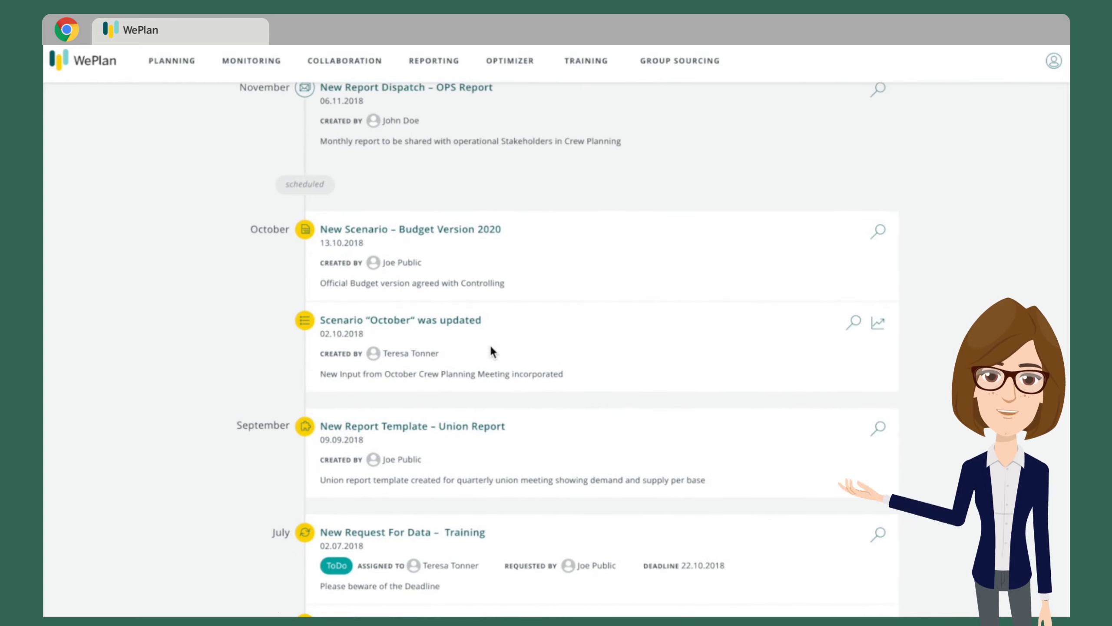
left_click(184, 63)
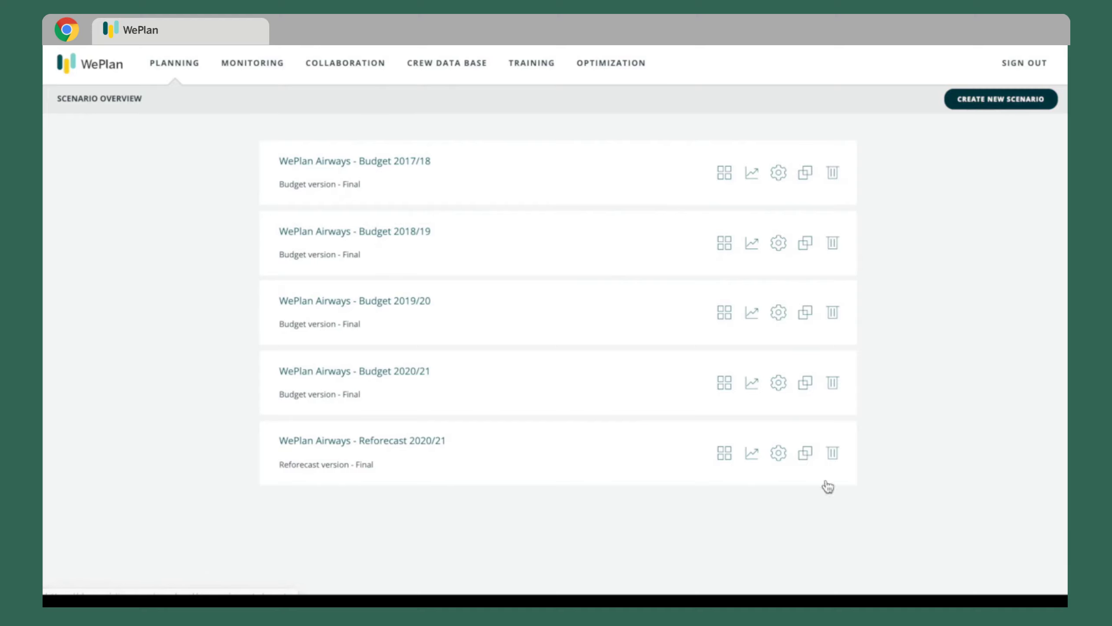
- In Reforecast 2020/21's Demand > Reserve Demand tree, drag Sickness below Operational disruption, keeping its Percentage unit
left_click(779, 454)
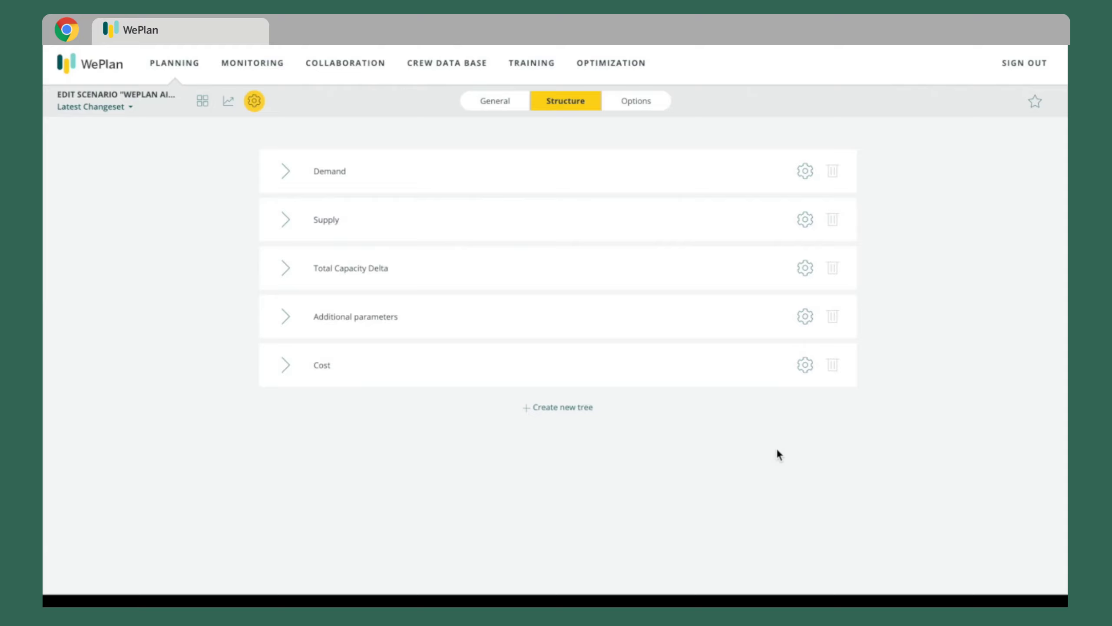
left_click(287, 171)
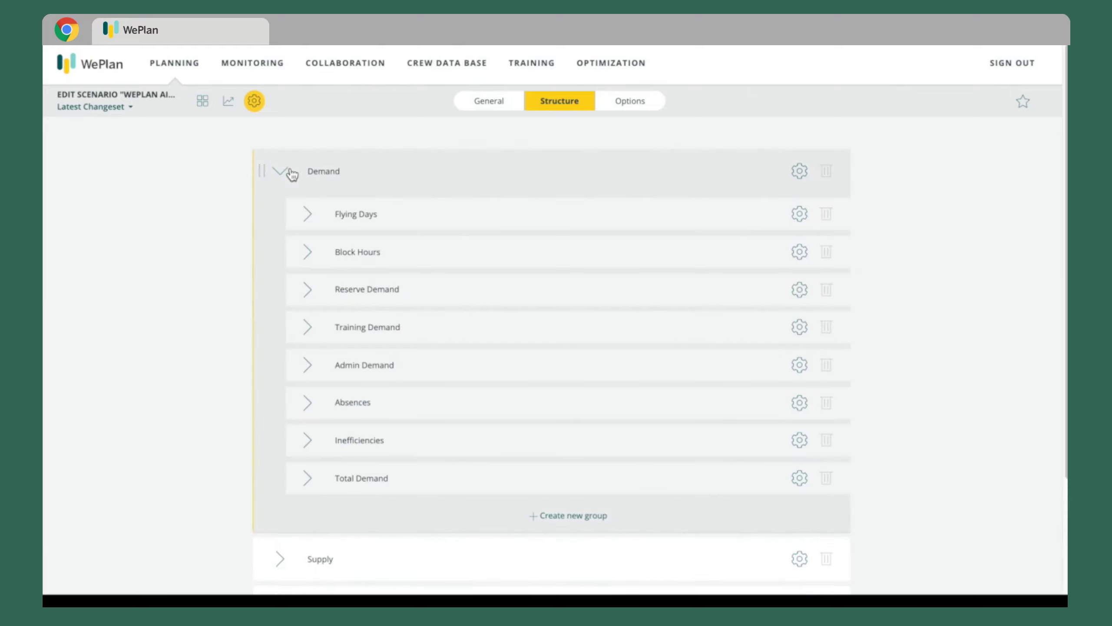
left_click(308, 288)
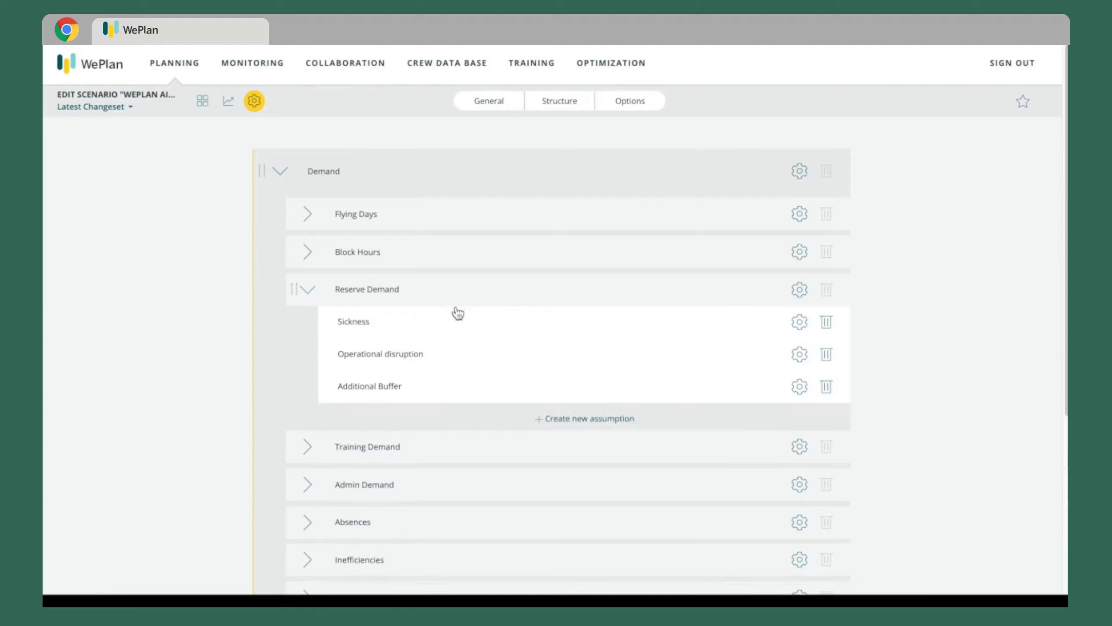
left_click(797, 322)
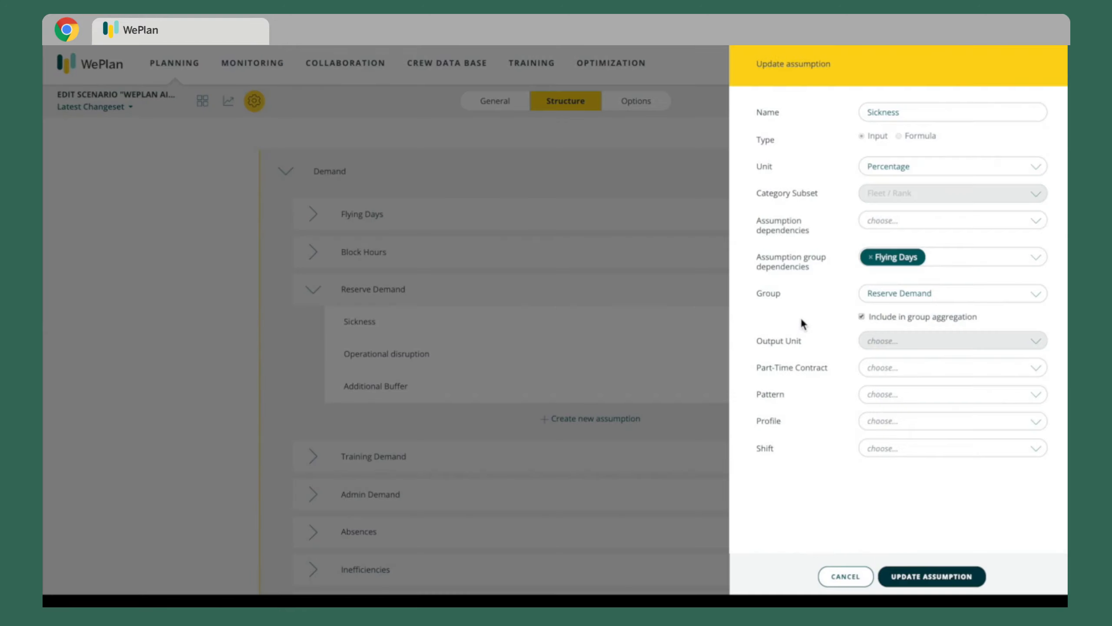
left_click(905, 162)
left_click(906, 162)
left_click(566, 415)
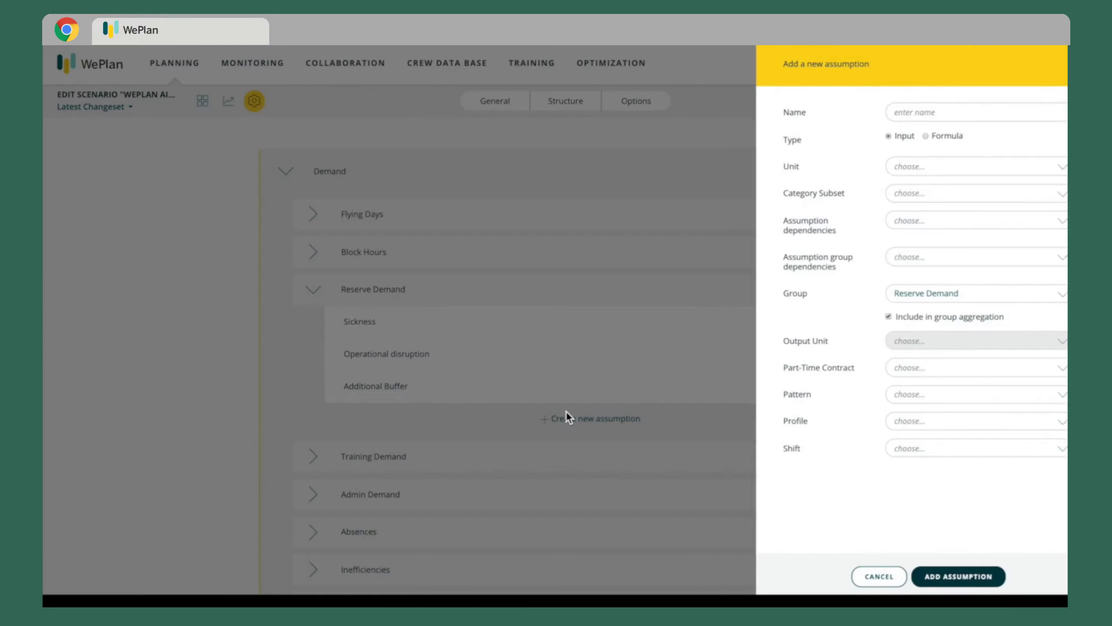
left_click(567, 416)
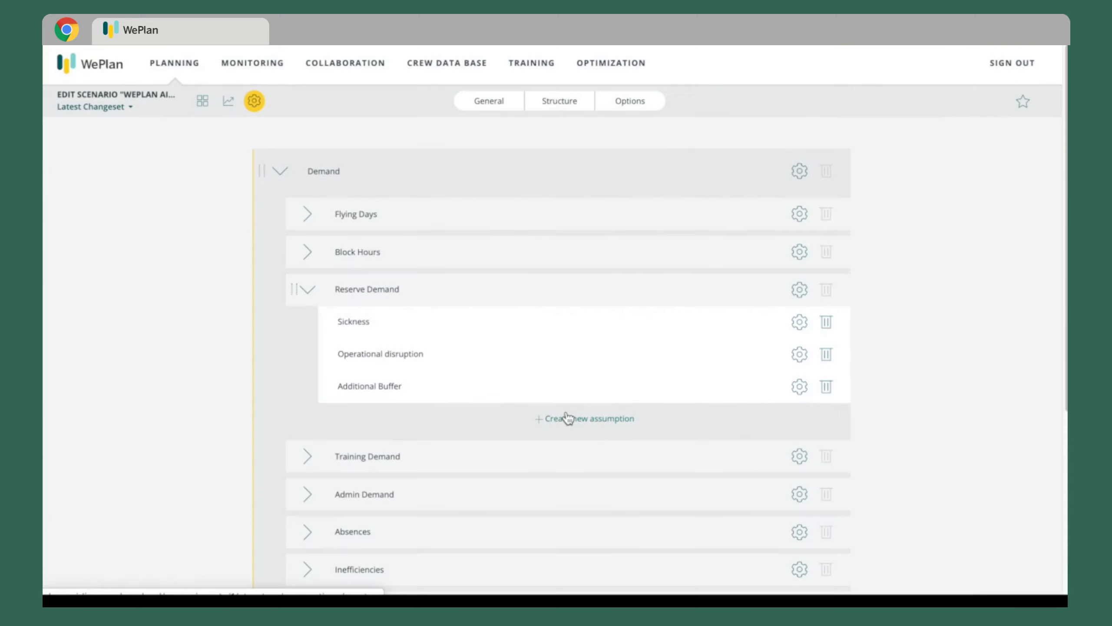
left_click_drag(329, 321, 327, 368)
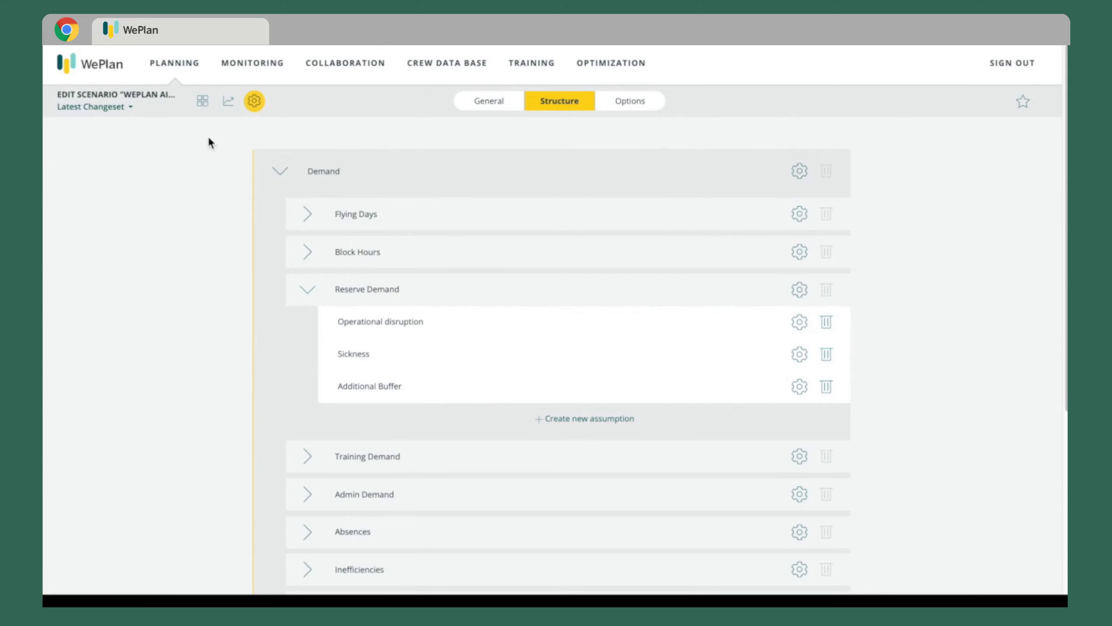
- Load the Sickness assumption's data table under Demand > Reserve Demand
left_click(203, 101)
left_click(93, 198)
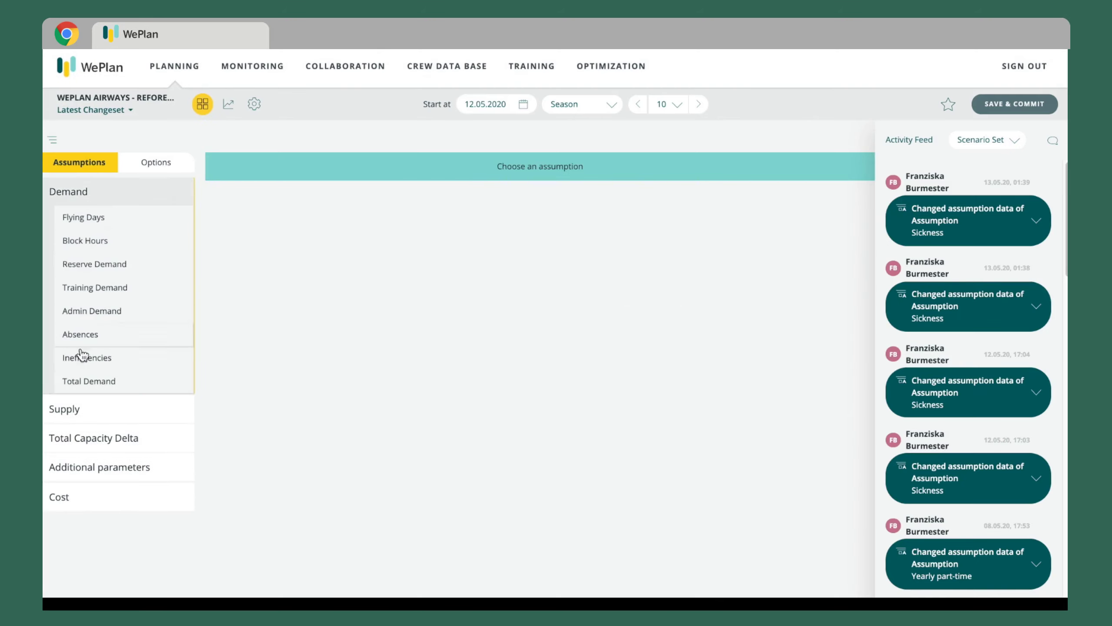
left_click(82, 417)
scroll(85, 429, "down", 3)
scroll(95, 416, "up", 3)
left_click(140, 265)
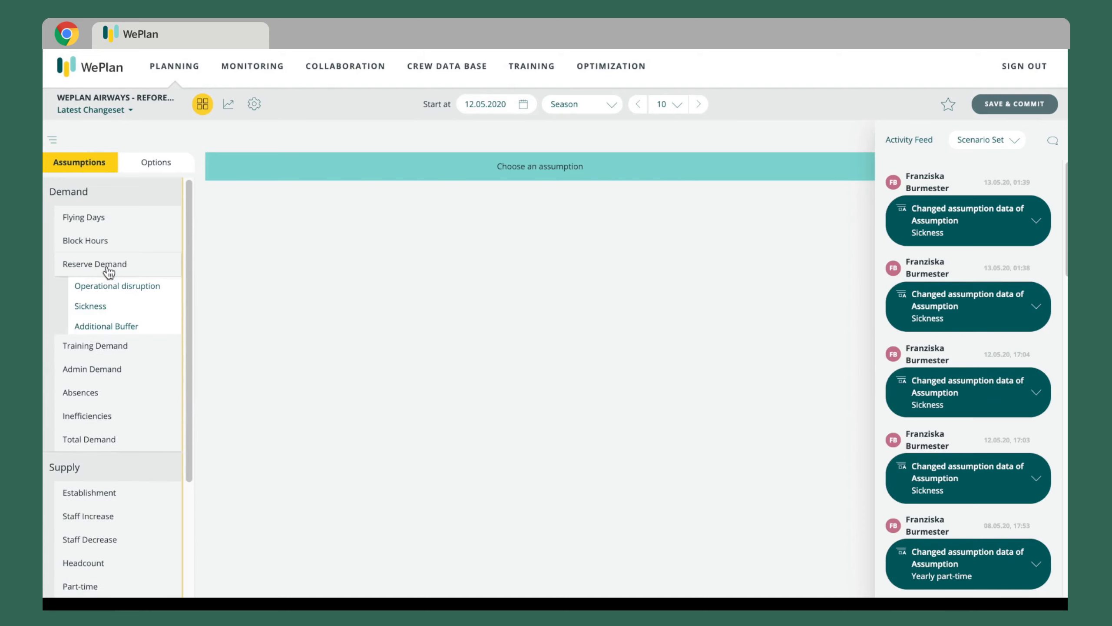
left_click(144, 307)
- Set 737 CP Summer 01.05.20 sickness to 9% and commit as Strategical decision, commented 'Increased sickness due to COV-1'
left_click(298, 187)
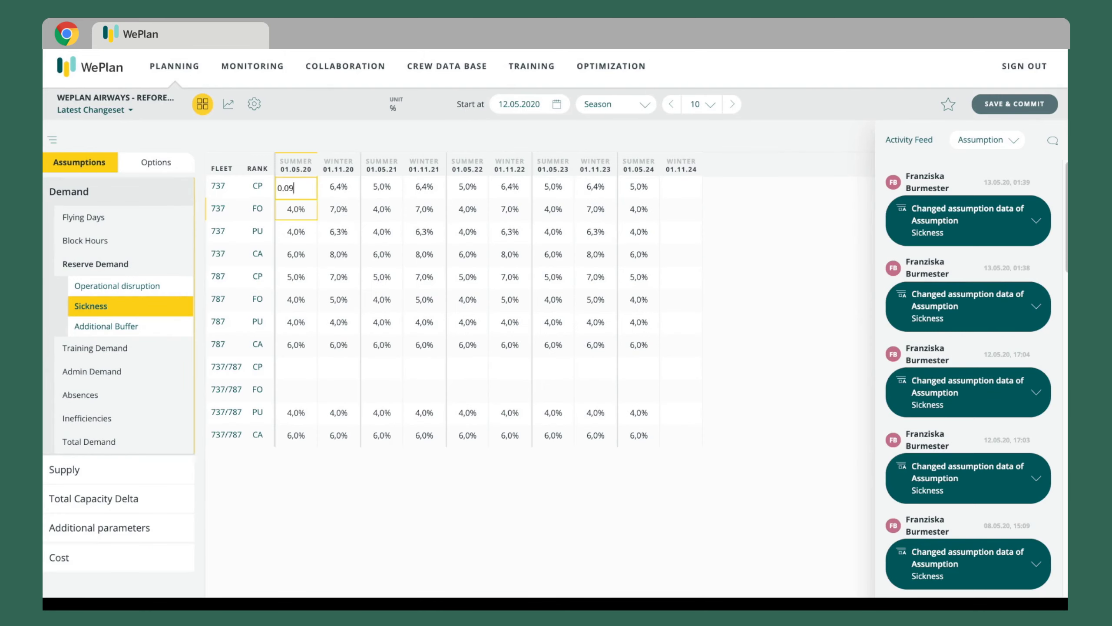
key("Return")
left_click(1014, 104)
left_click(935, 132)
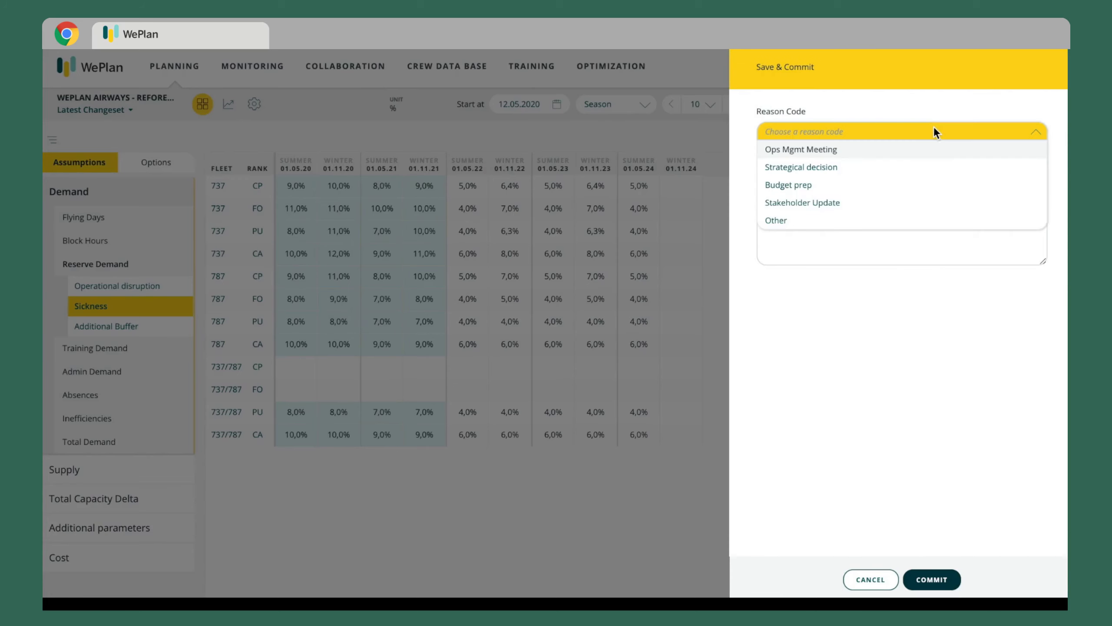
left_click(901, 167)
left_click(889, 219)
type("Incre")
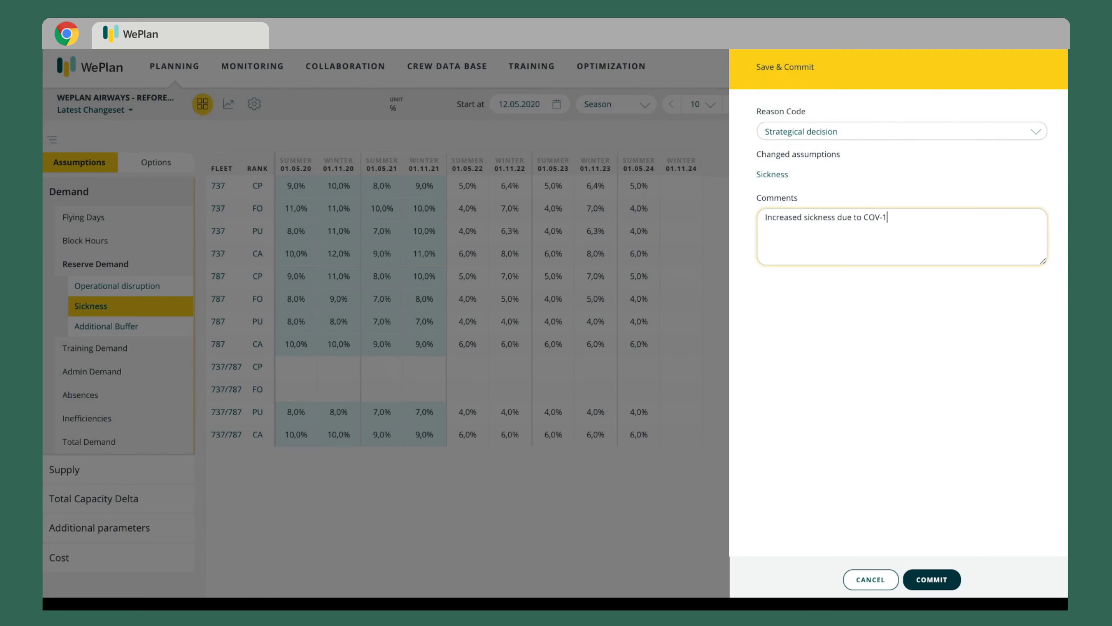
type("ased sickness due to COV-1")
left_click(942, 579)
- Switch to weekly view and enter 12,0 for 737 CP in week CW48
left_click(623, 104)
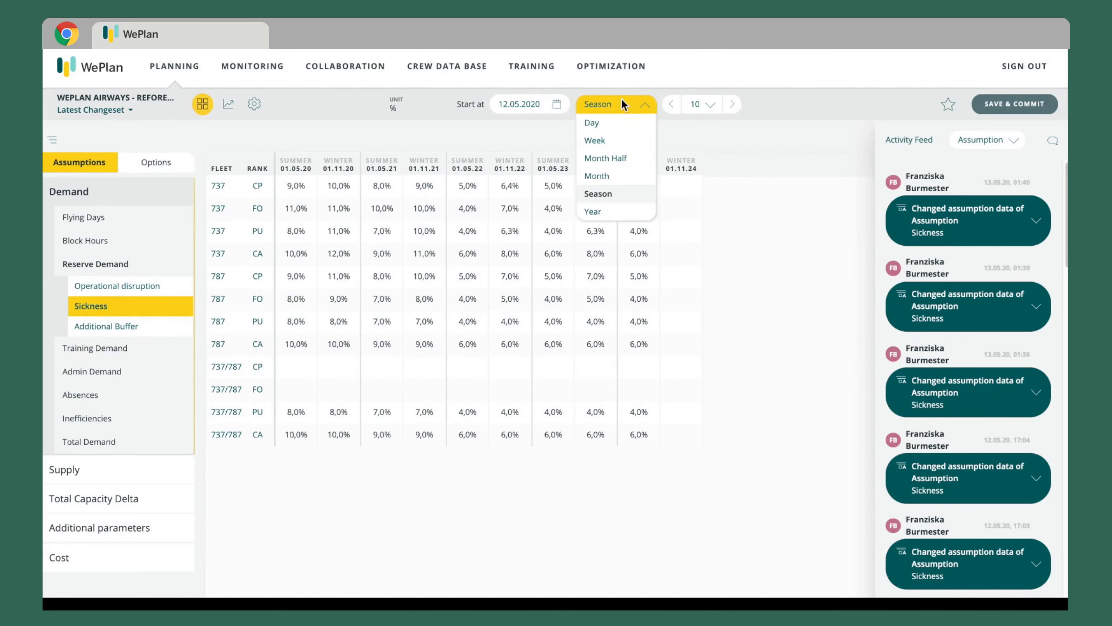
left_click(621, 141)
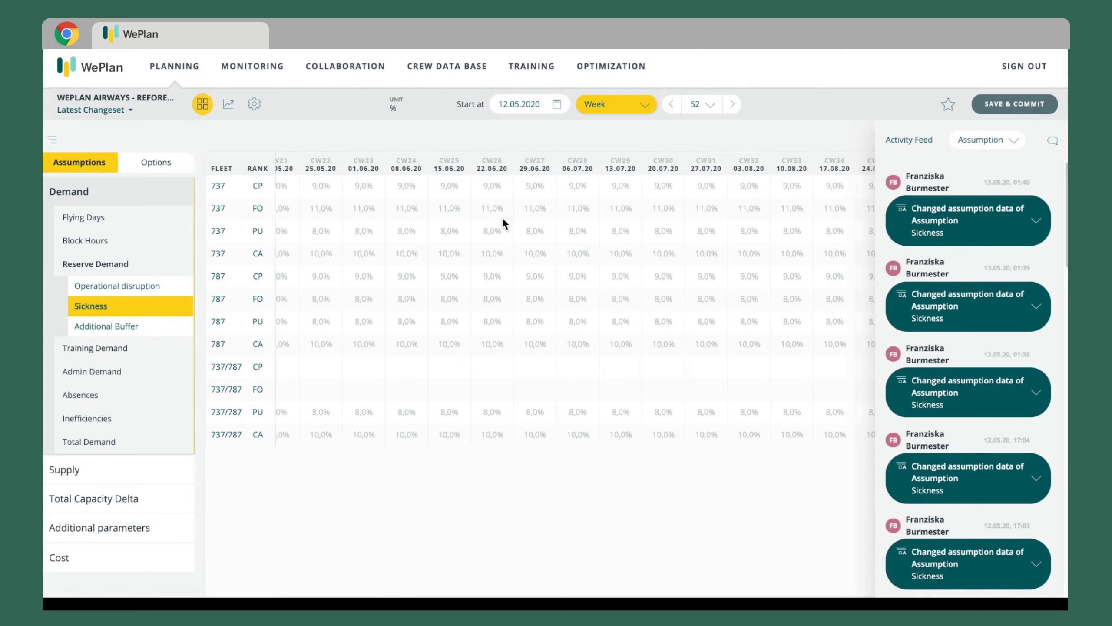
scroll(502, 217, "right", 15)
left_click(472, 185)
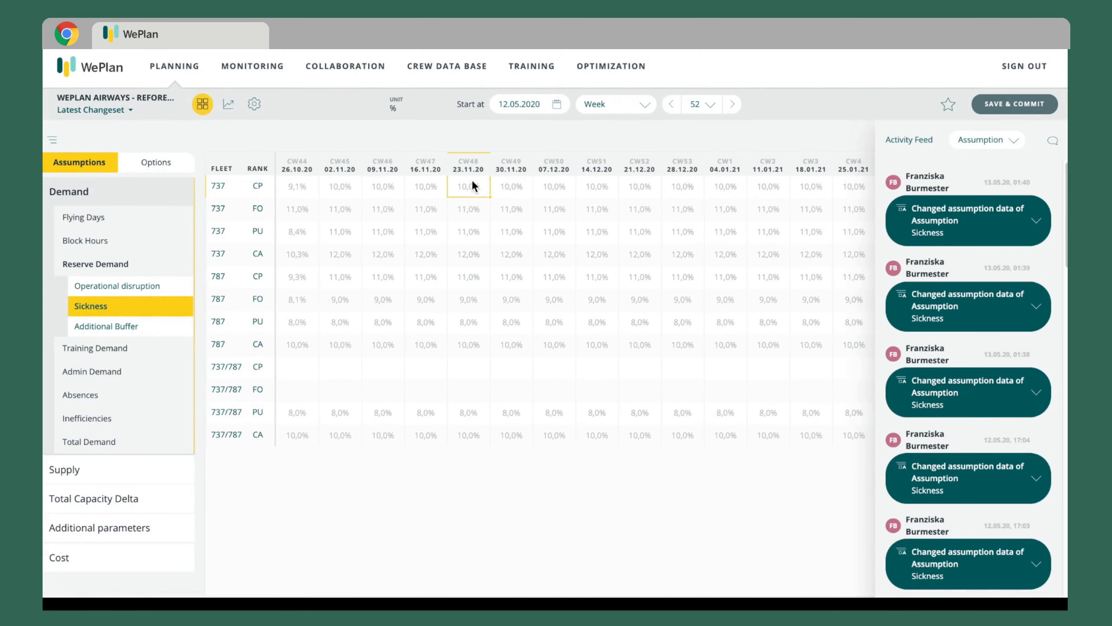
type("12,0")
key("Return")
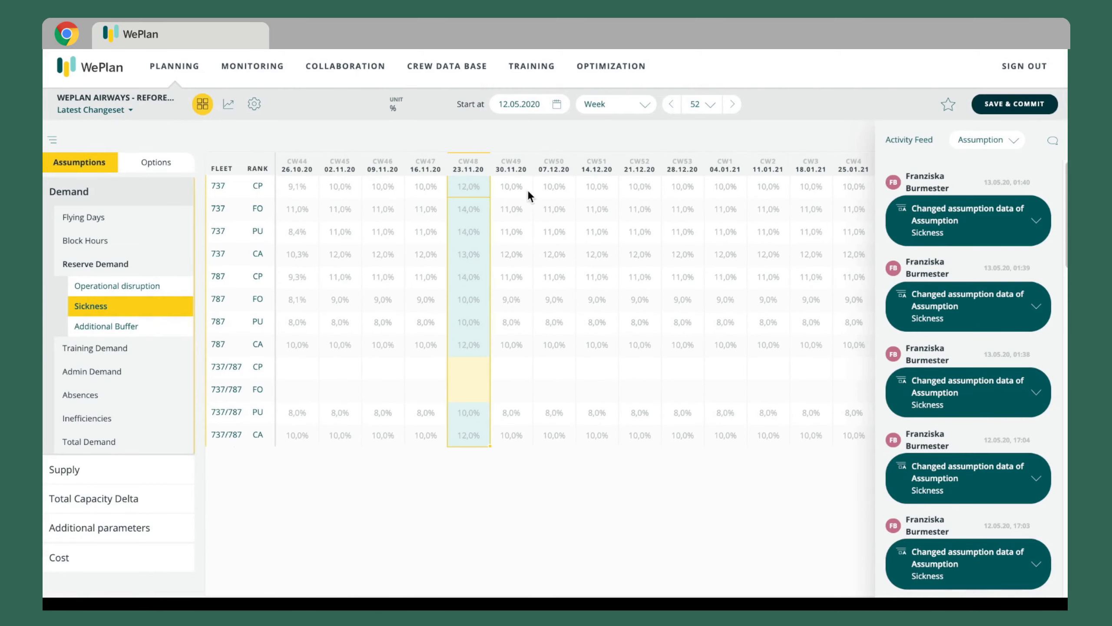
- Commit the CW48 change with reason Ops Mgmt Meeting and comment 'Inc'
left_click(1022, 105)
left_click(990, 129)
left_click(938, 152)
left_click(831, 228)
type("Inc")
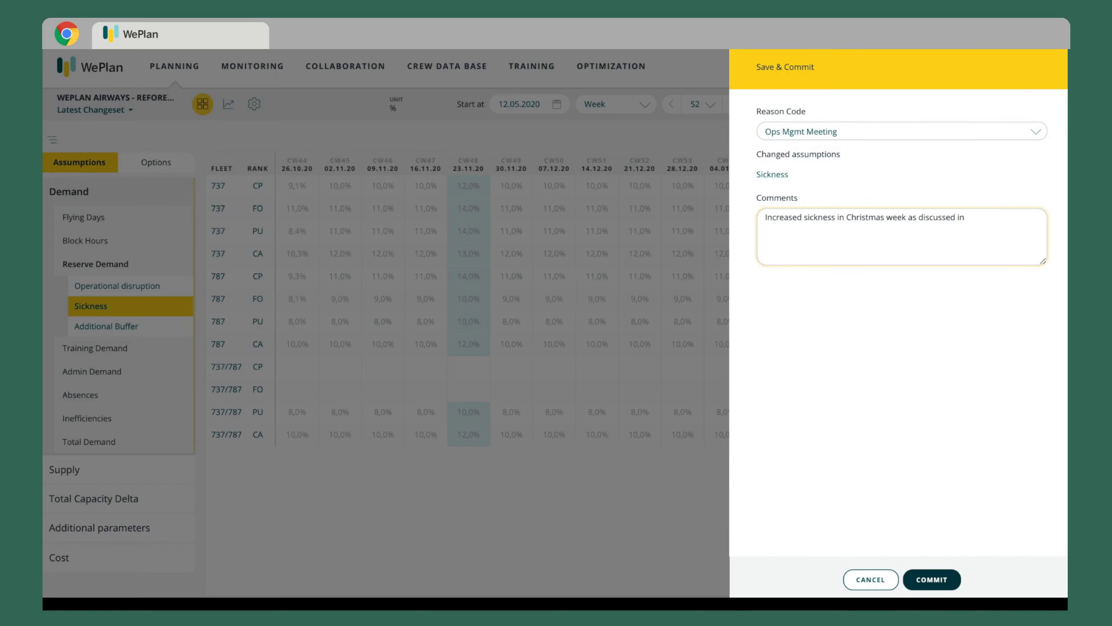
left_click(926, 581)
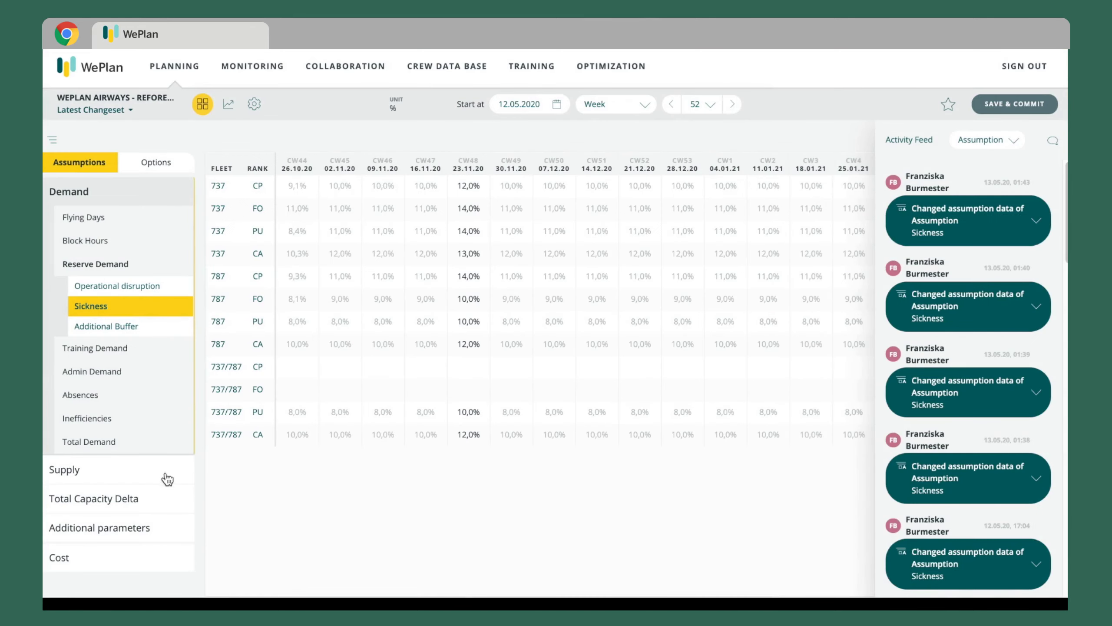
- Under Supply > Inactive Crew > Long-term sickness, set 737 CP FRA CW2 to 4,0
left_click(124, 471)
scroll(118, 494, "down", 3)
left_click(115, 517)
scroll(88, 517, "down", 2)
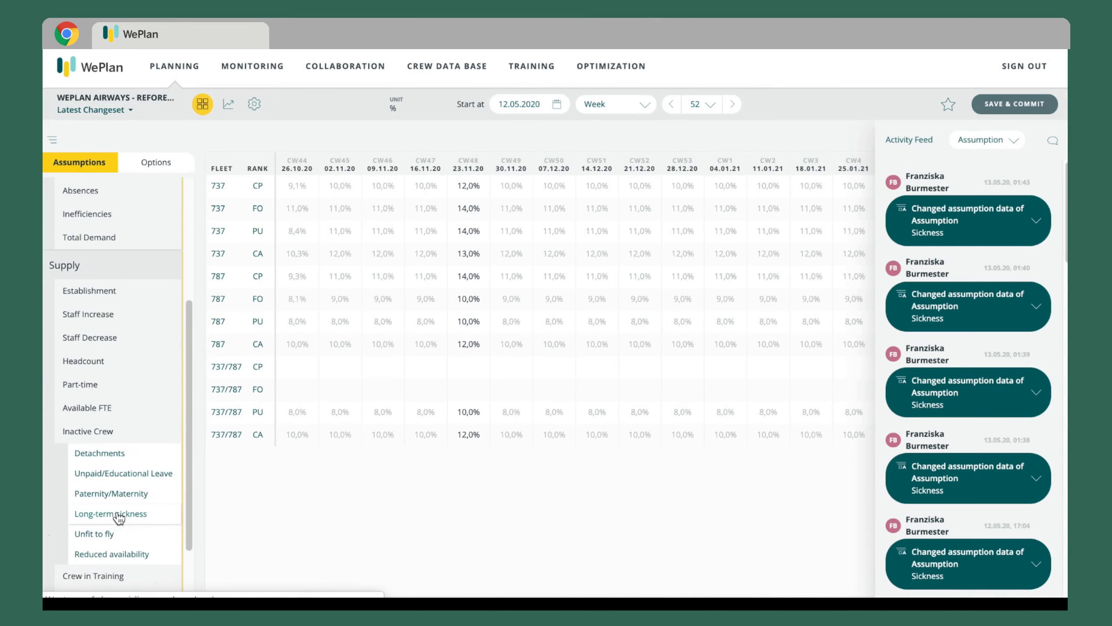
left_click(88, 516)
scroll(113, 517, "down", 2)
scroll(644, 209, "right", 1)
left_click(677, 183)
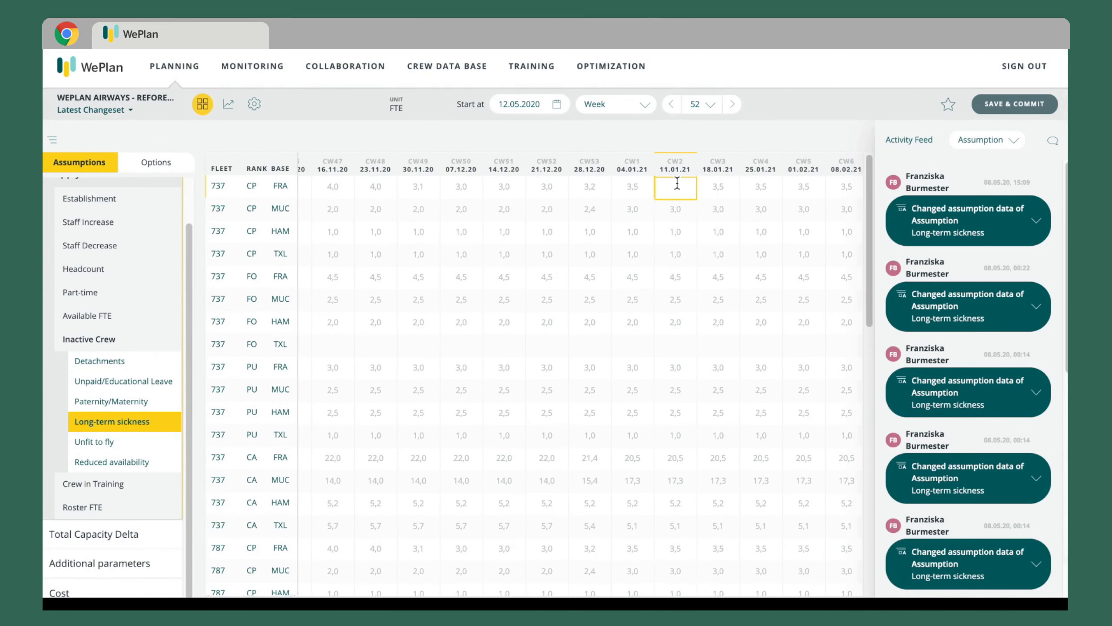
key("Return")
- Commit the long-term sickness change with reason Strategical decision
left_click(1015, 104)
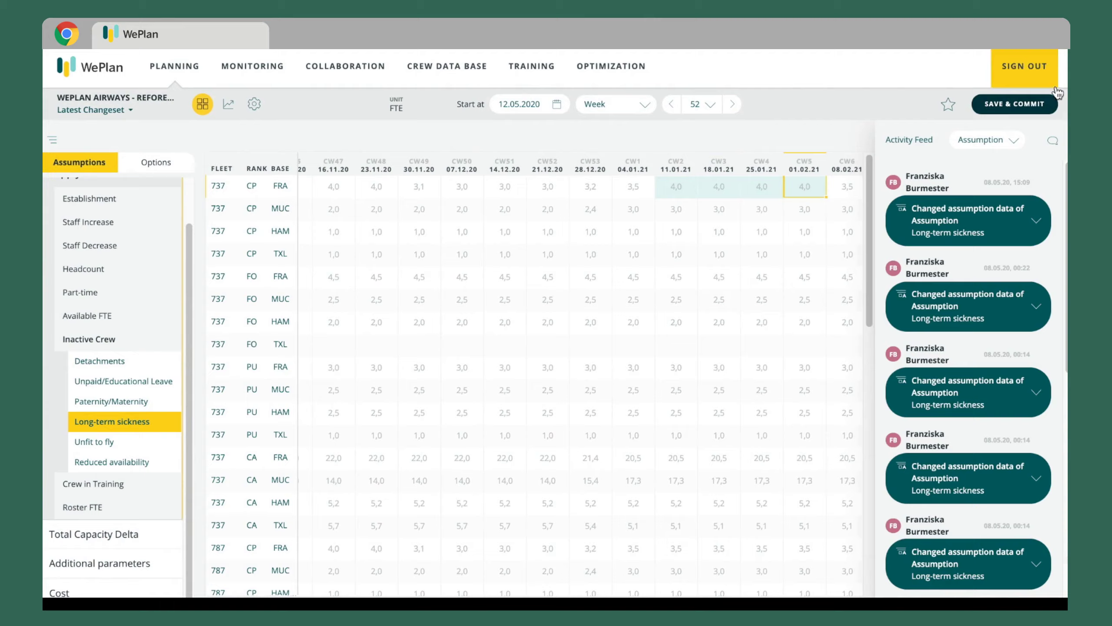
left_click(878, 167)
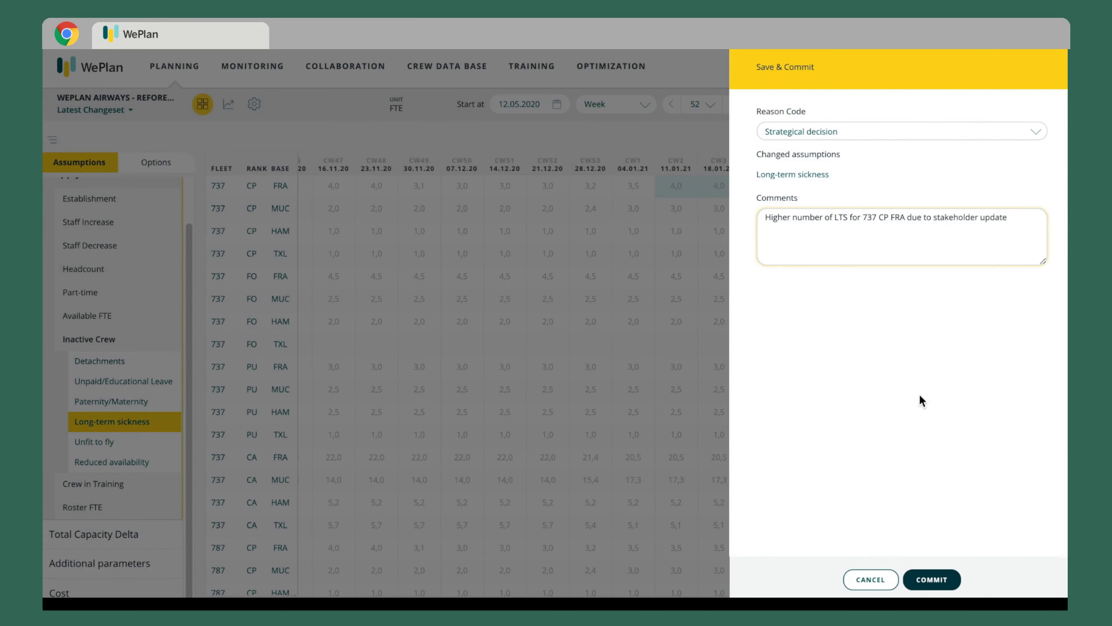
left_click(932, 579)
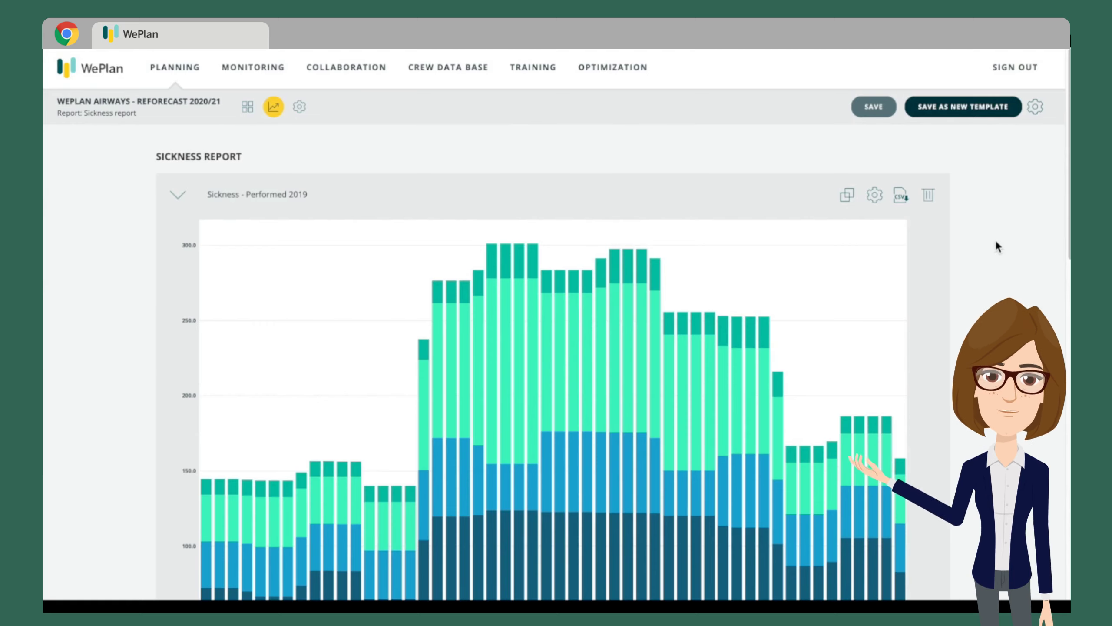
- Scroll through the Sickness report's bar and reserve-level charts, reading the bar values
scroll(996, 258, "down", 3)
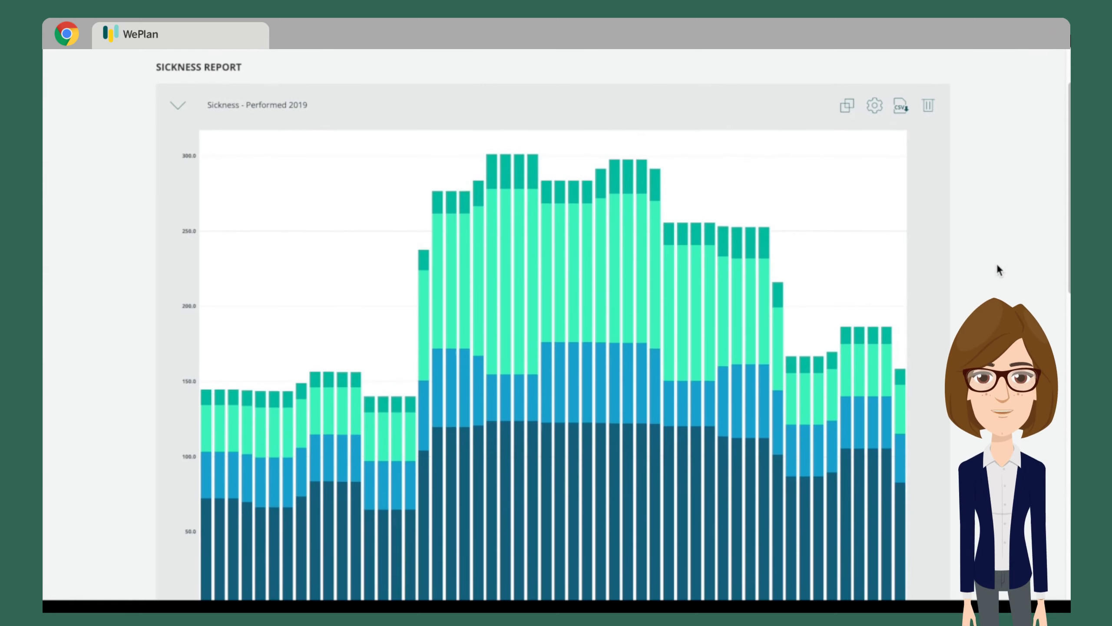
scroll(997, 264, "down", 1)
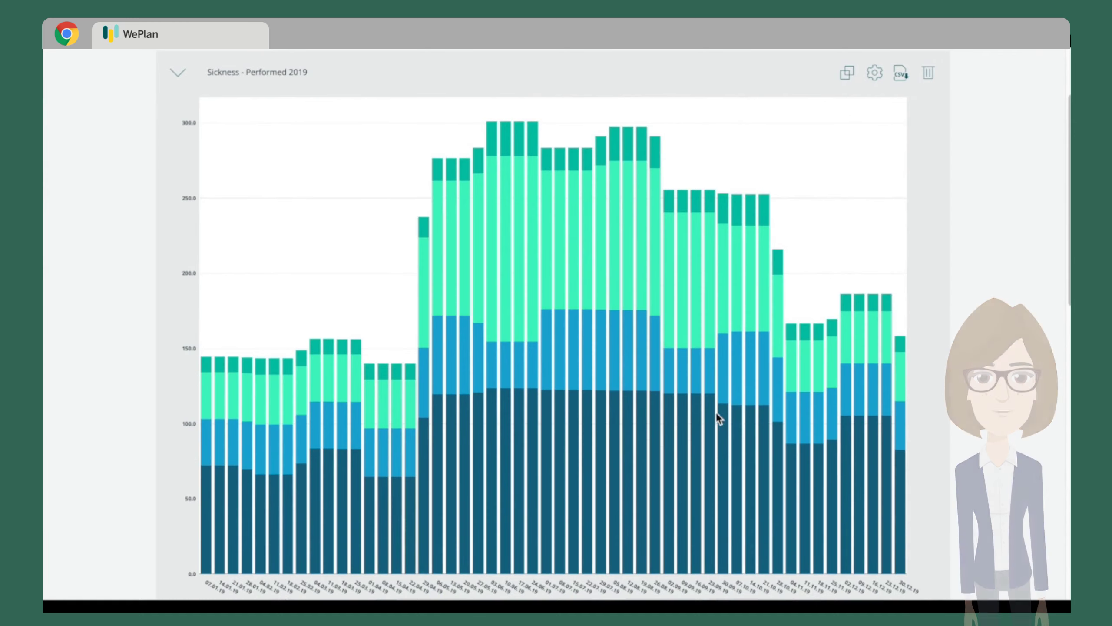
mouse_move(691, 416)
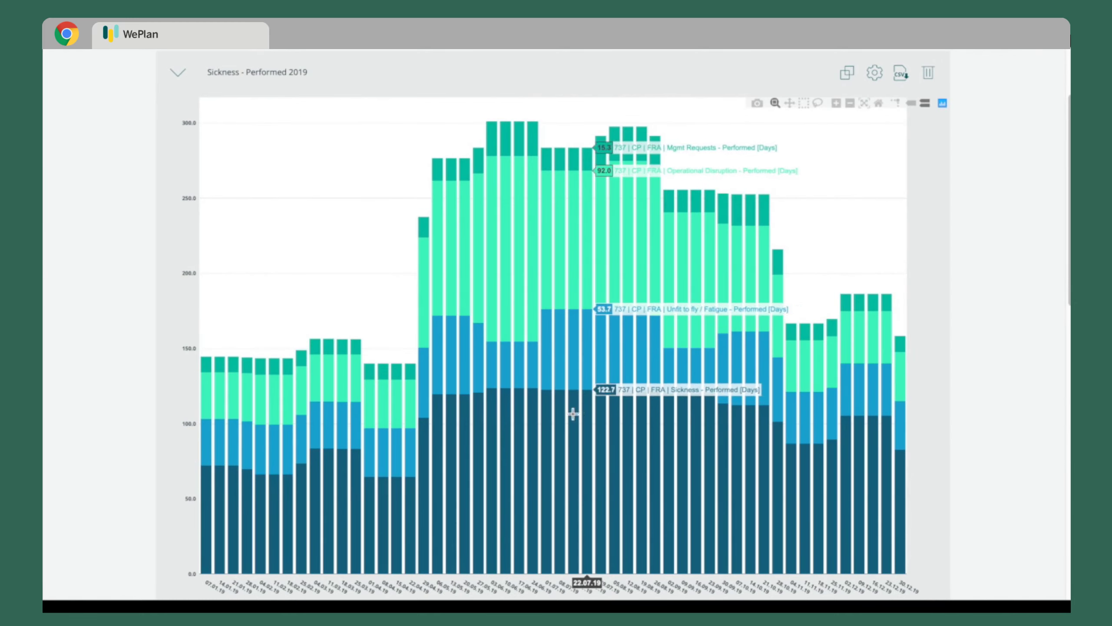
scroll(556, 415, "down", 5)
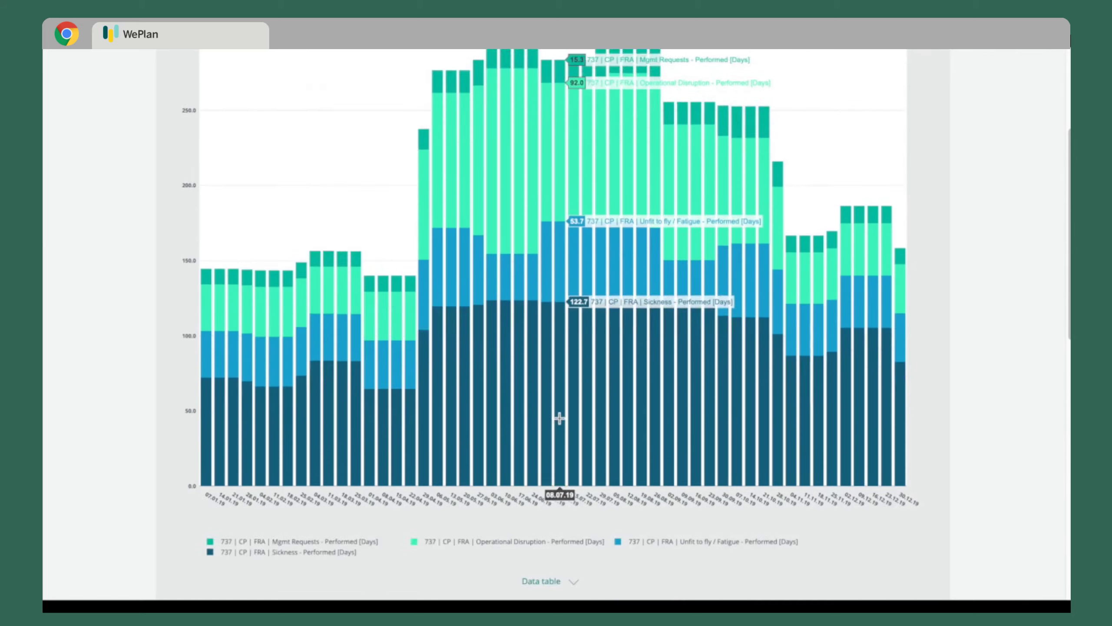
scroll(562, 420, "down", 5)
scroll(564, 425, "down", 4)
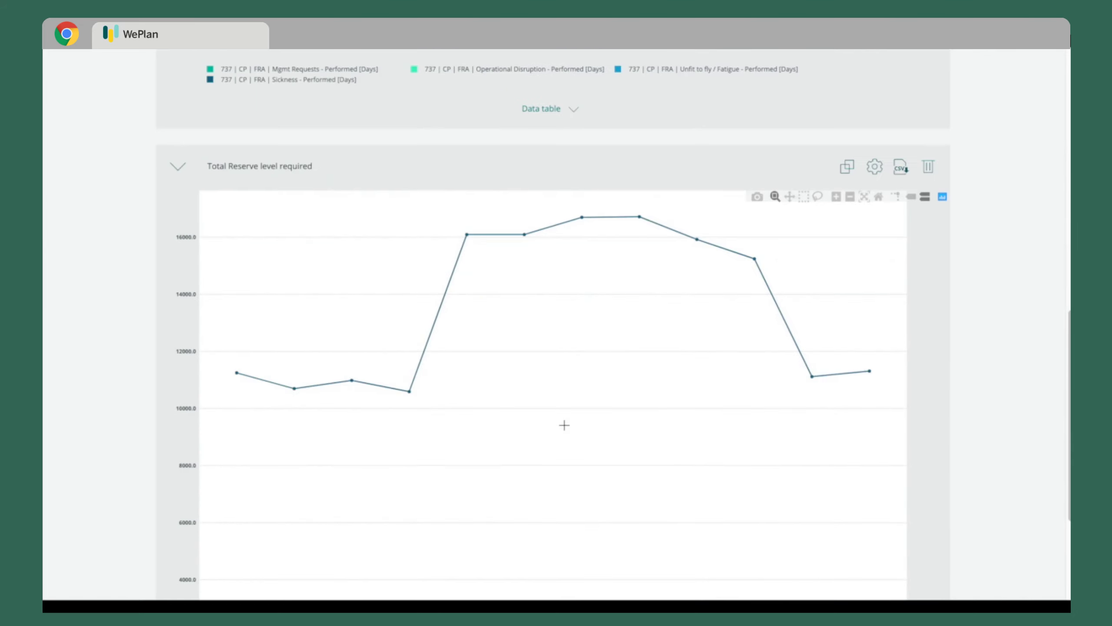
scroll(565, 428, "down", 2)
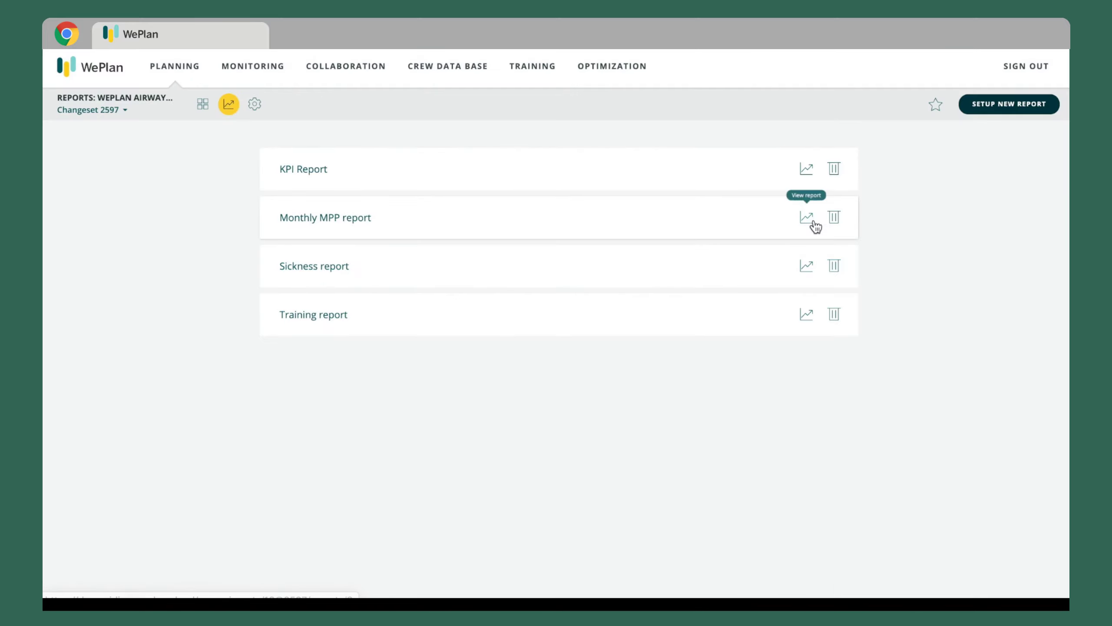
- Open the Monthly MPP report and scroll through its Demand vs. Supply - FTE Delta chart
left_click(814, 224)
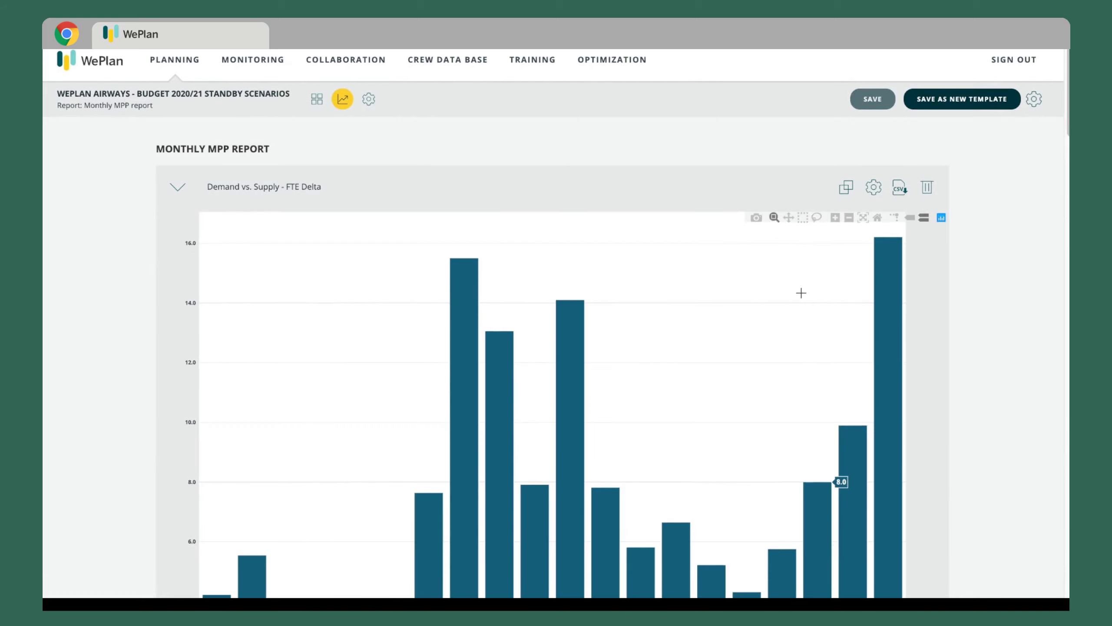
scroll(800, 293, "down", 3)
scroll(795, 303, "down", 1)
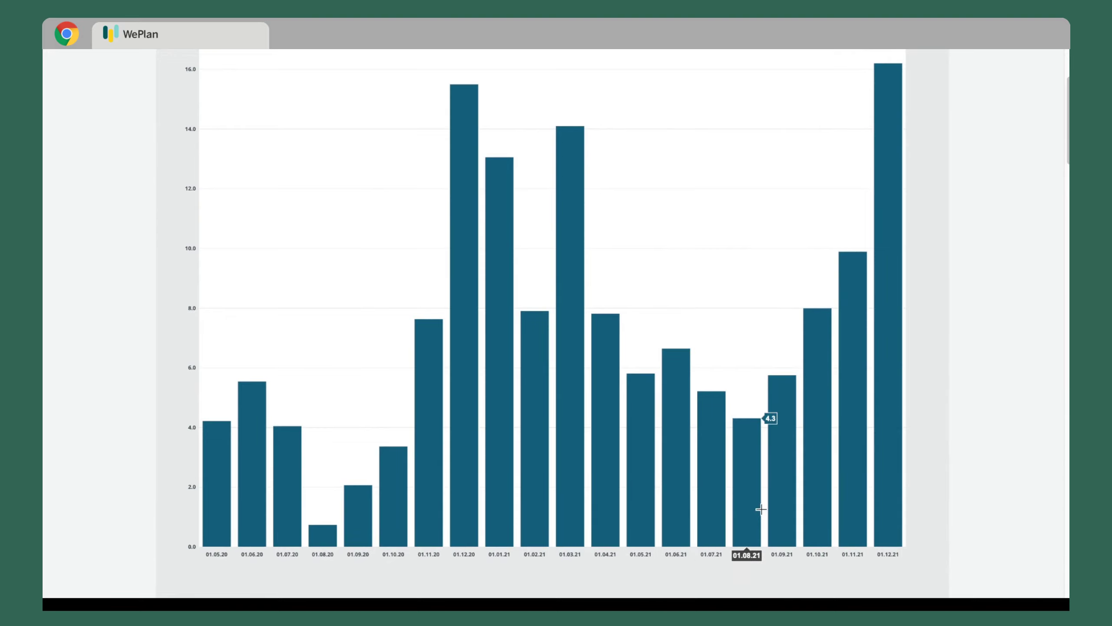
scroll(770, 505, "up", 4)
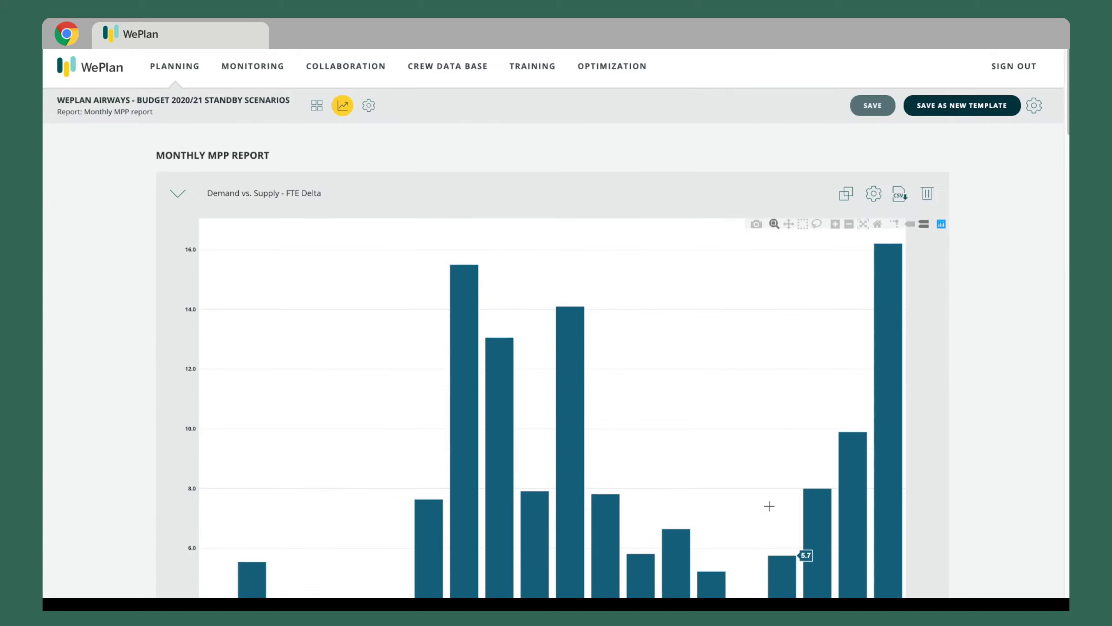
- Set 20,0% reserve demand for 737 CP–CA in Summer 01.05.21, copying it to 01.05.22 and 01.05.23
left_click(317, 113)
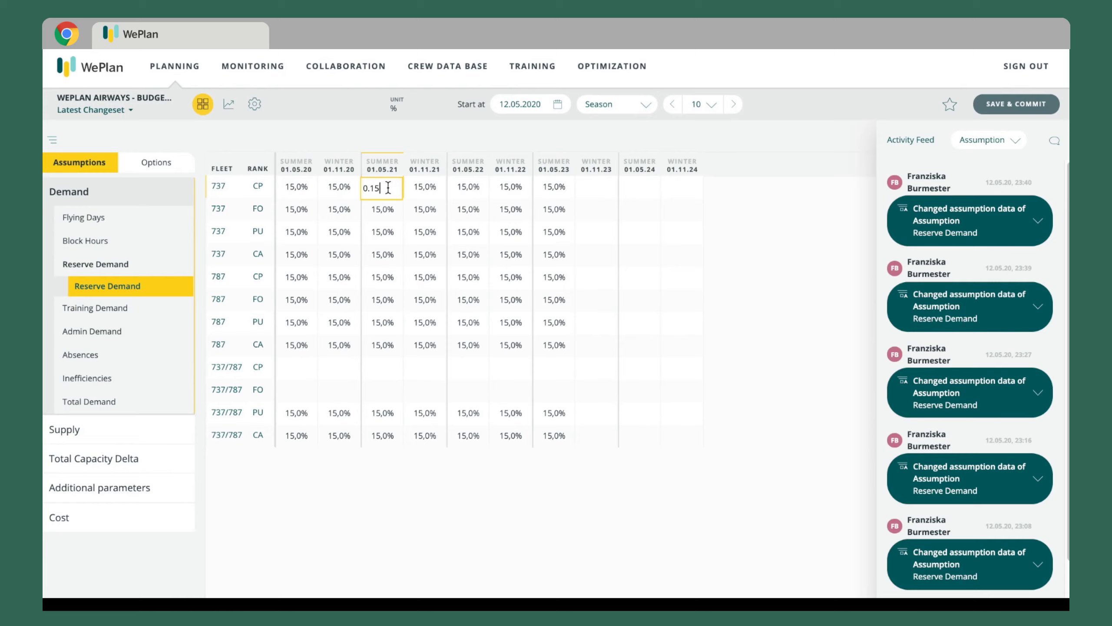
key("Return")
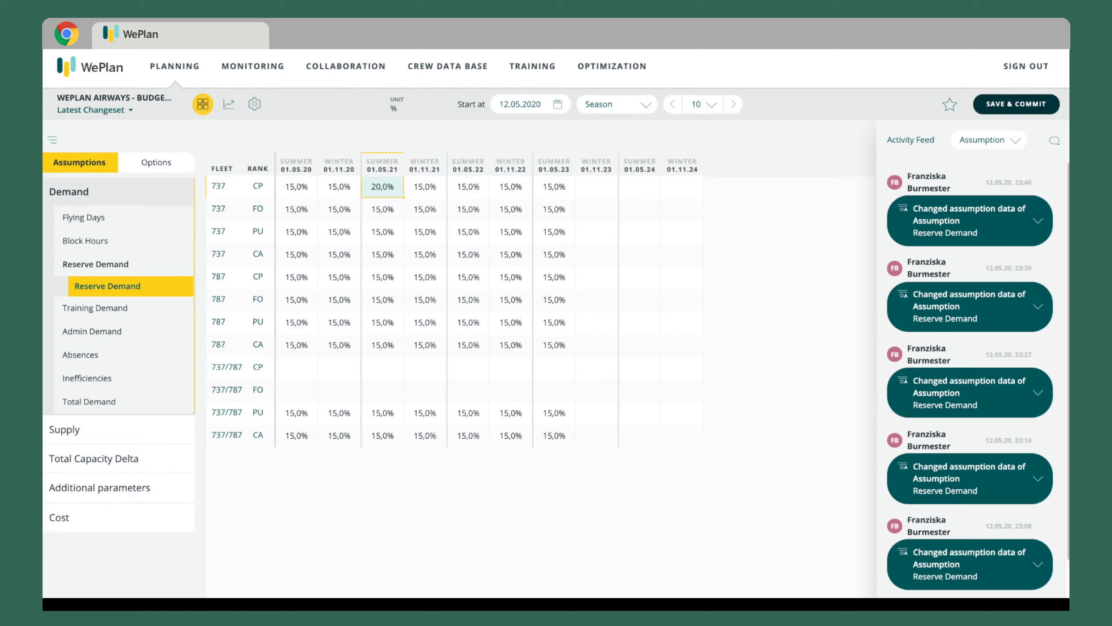
left_click(384, 259, "shift")
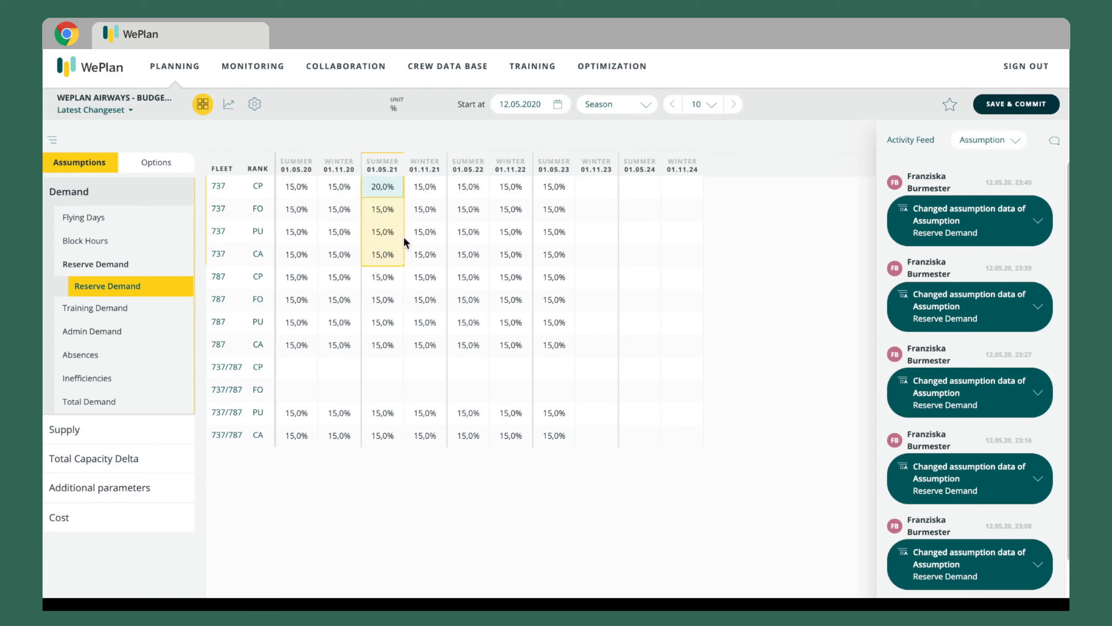
key("ctrl+c")
left_click(459, 187)
key("ctrl+v")
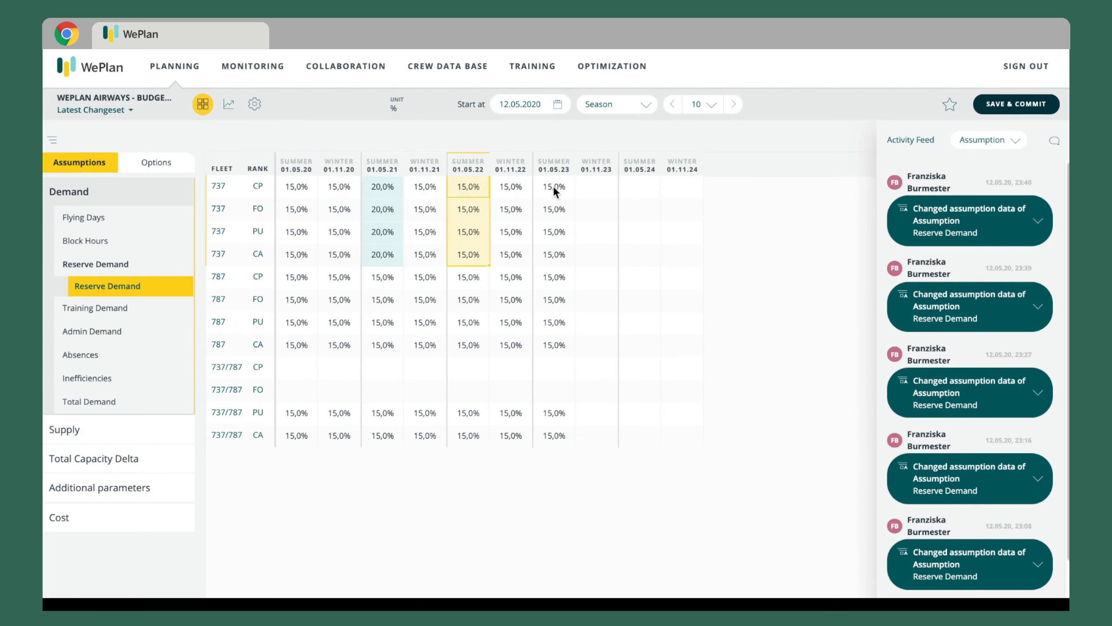
left_click(553, 186)
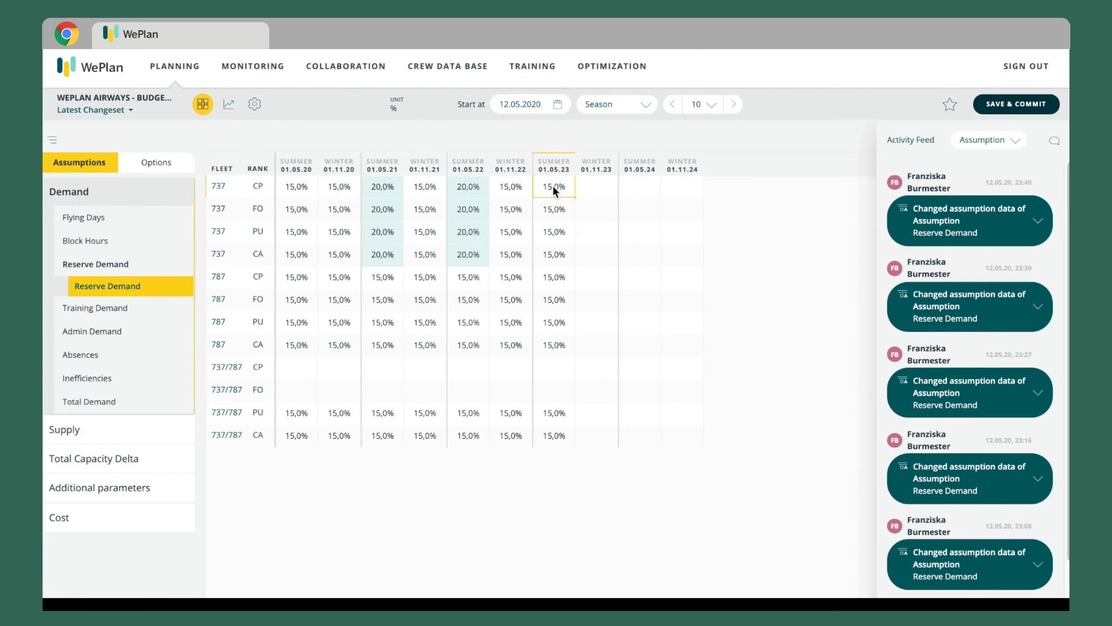
- Commit as Strategical decision with comment 'Reserve buffer increased from 15% to 20%'
left_click(1011, 104)
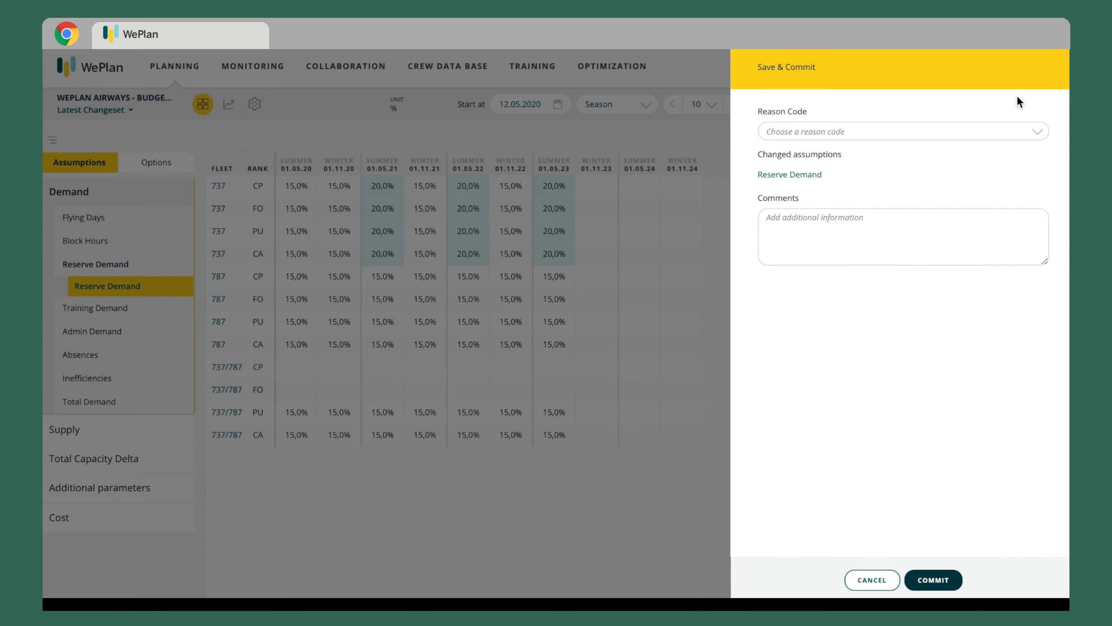
left_click(980, 136)
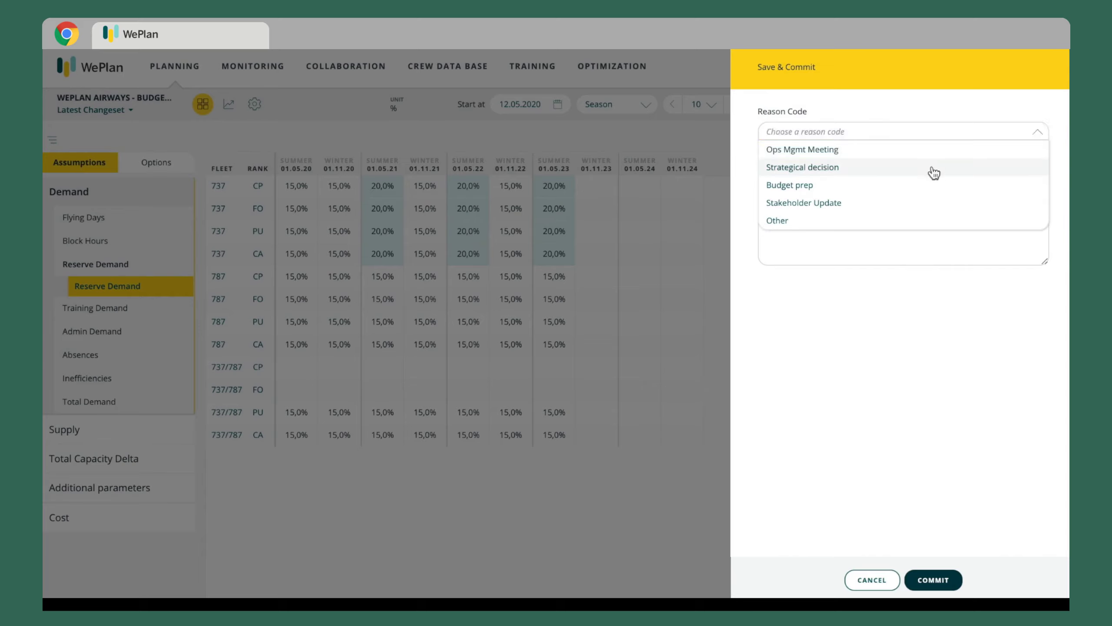
left_click(933, 171)
type("Reserve buffer increased from 15% to ")
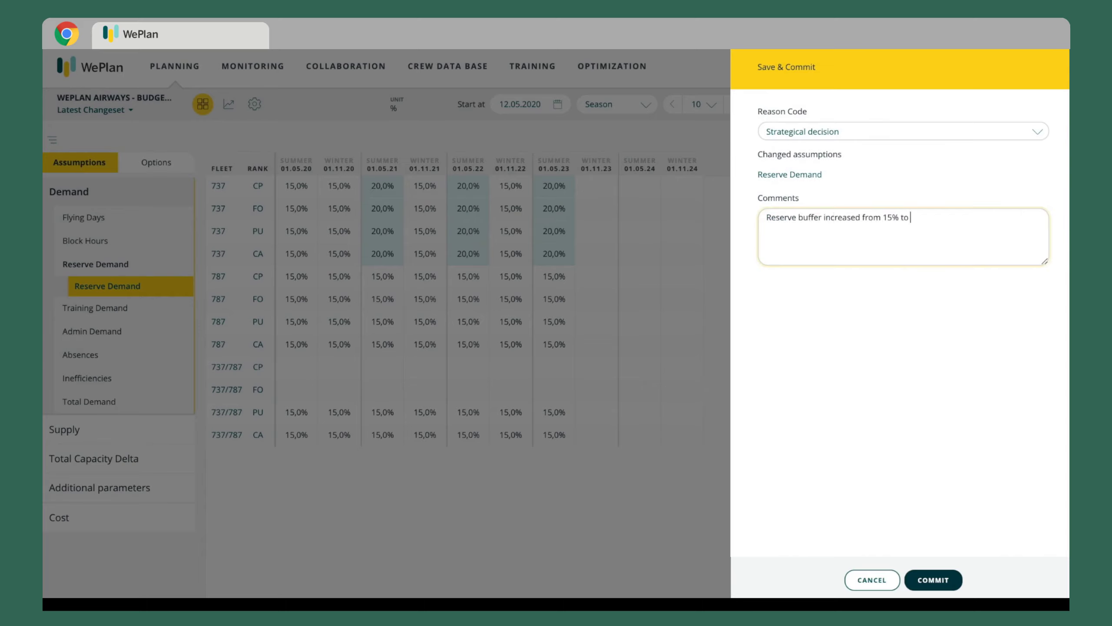
type("20%")
left_click(932, 578)
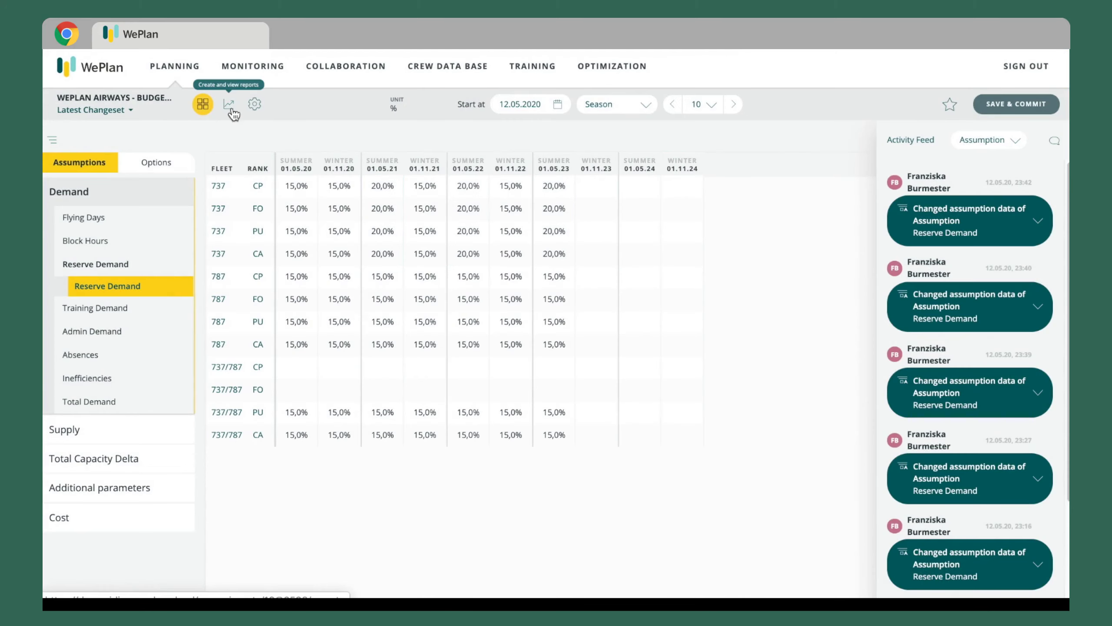
- Open this scenario's reports to show the Demand vs. Supply - FTE Delta chart
left_click(230, 106)
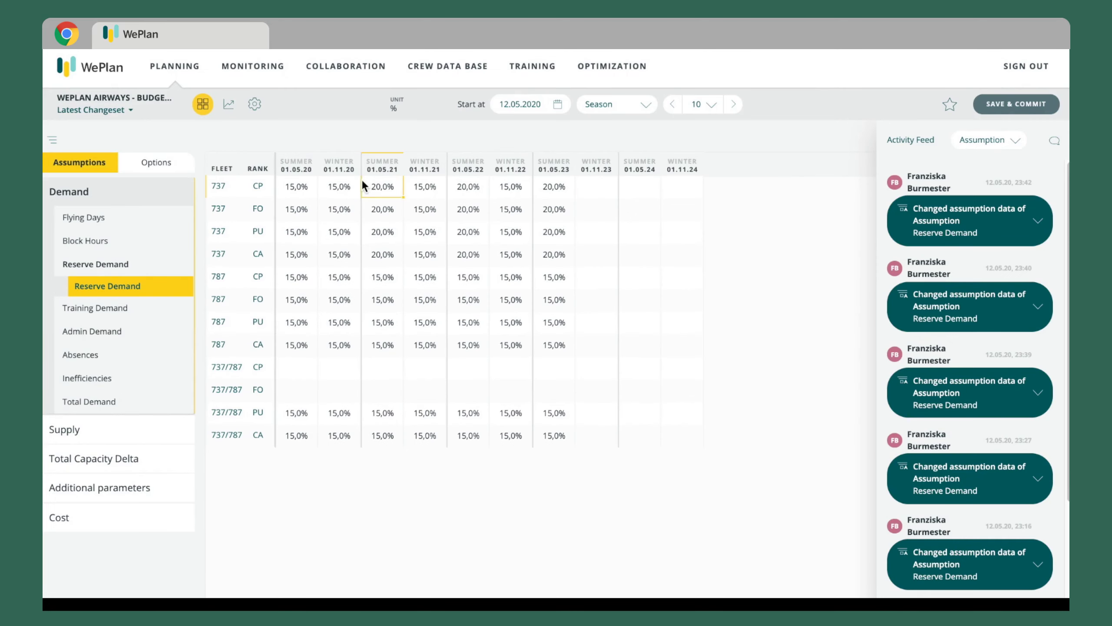
- Set 737 CP Summer 01.05.21 reserve demand to 0.17 and commit with comment 'Reserve buffer 17%'
double_click(370, 188)
type("0.17")
key("Return")
left_click(1016, 104)
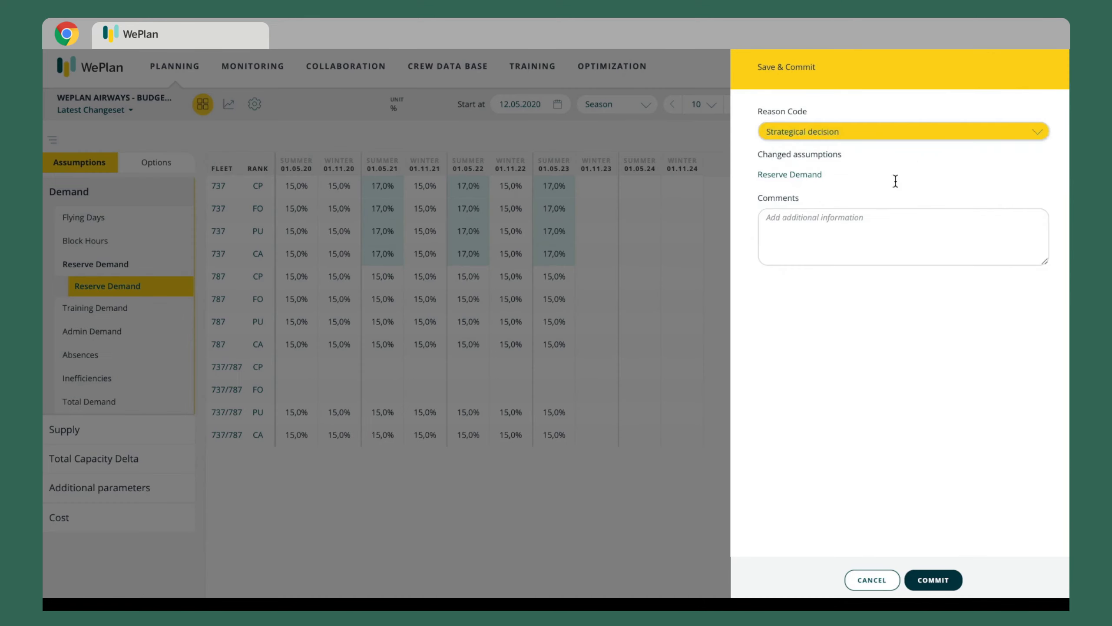
left_click(895, 232)
type("Reserve buffer 17%")
left_click(933, 580)
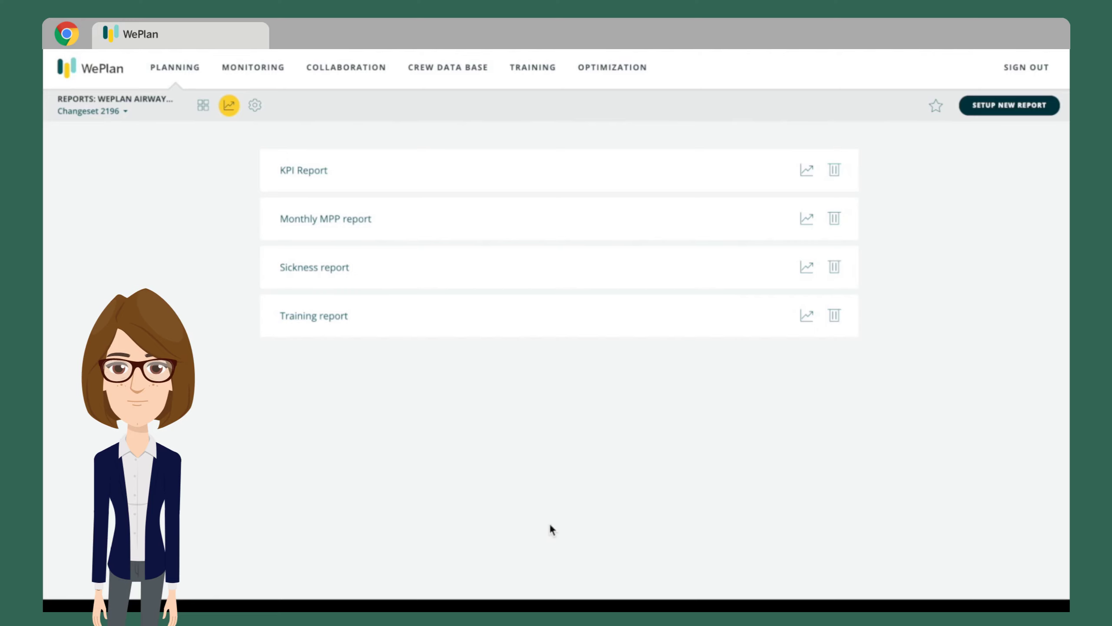
- Start a new report with a 'Block Hours per FTE' line chart element spanning 01.05.2020 to 30.04.2021
left_click(985, 106)
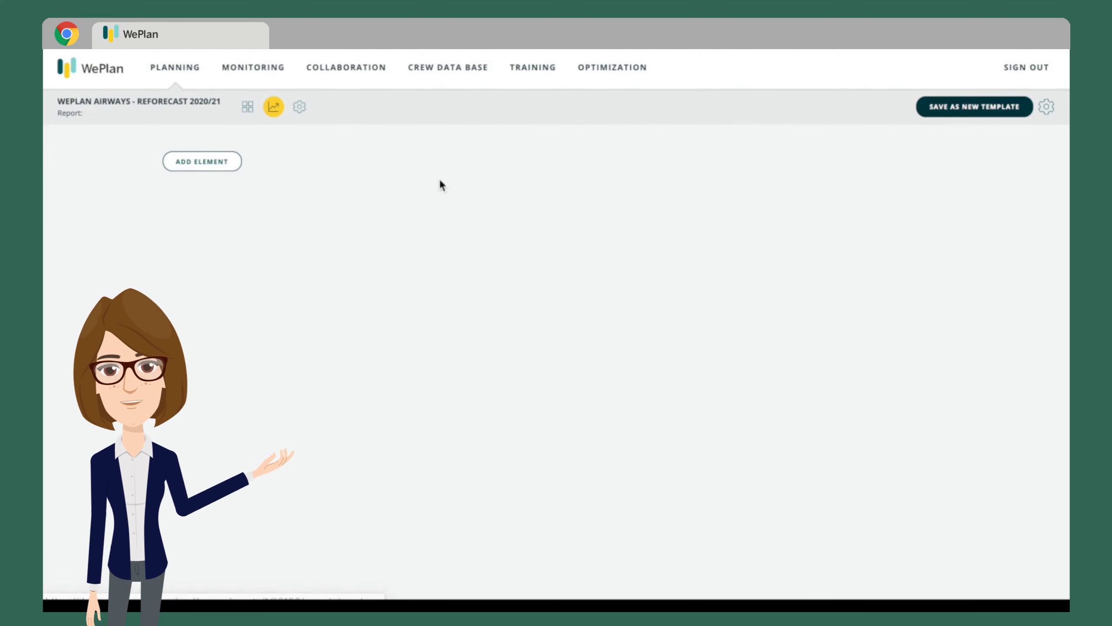
left_click(212, 162)
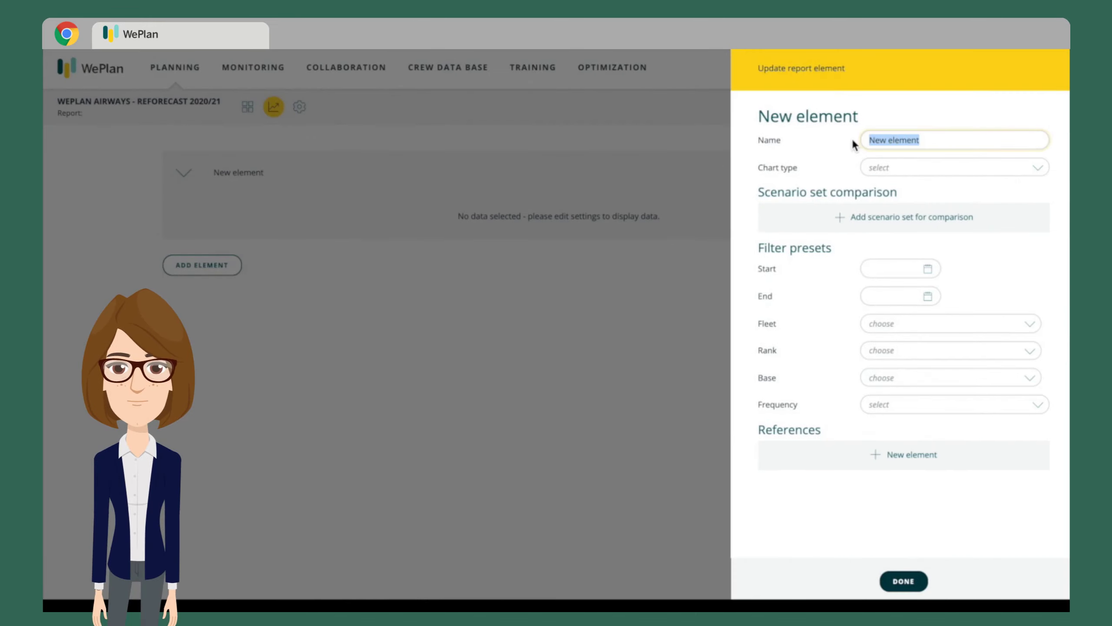
type("Block Hours per FTE")
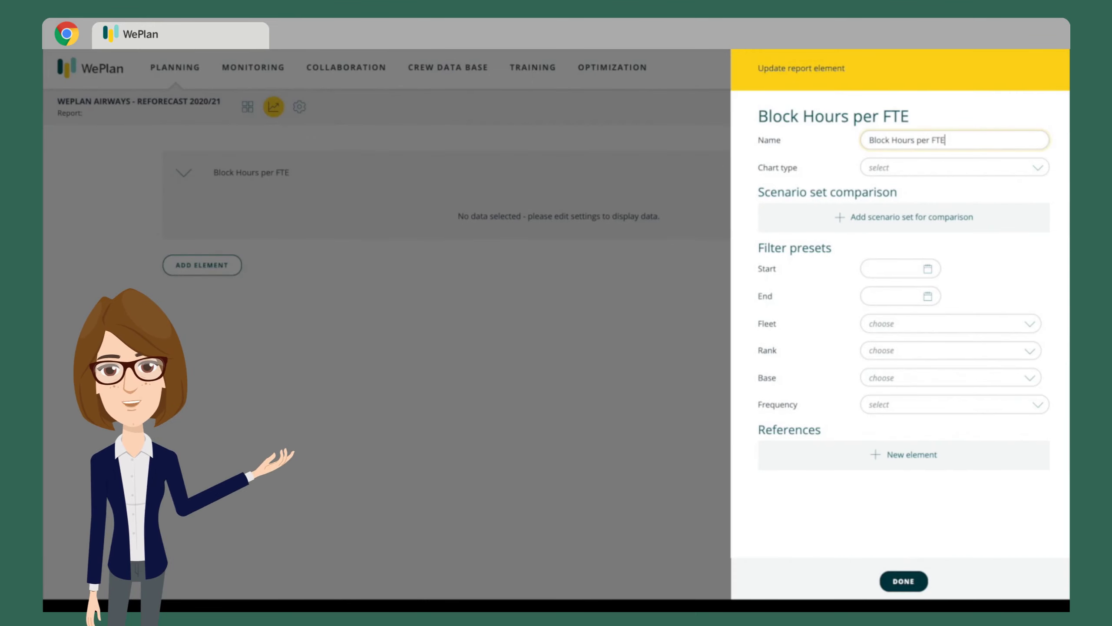
left_click(879, 164)
left_click(885, 200)
left_click(886, 268)
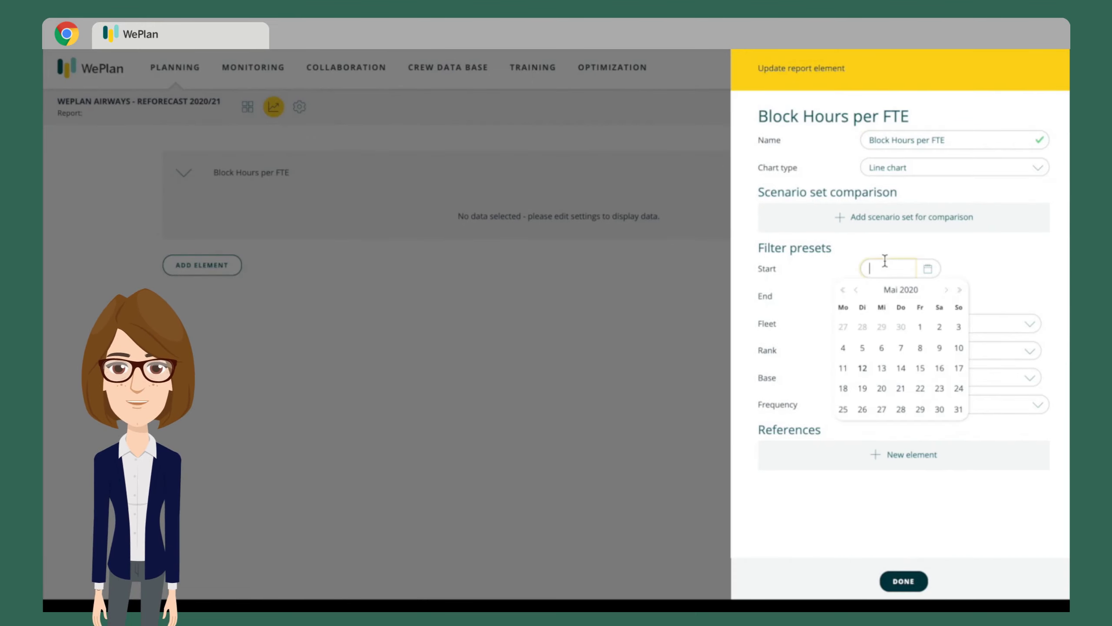
left_click(921, 328)
left_click(889, 295)
left_click(959, 317)
left_click(855, 317)
left_click(920, 437)
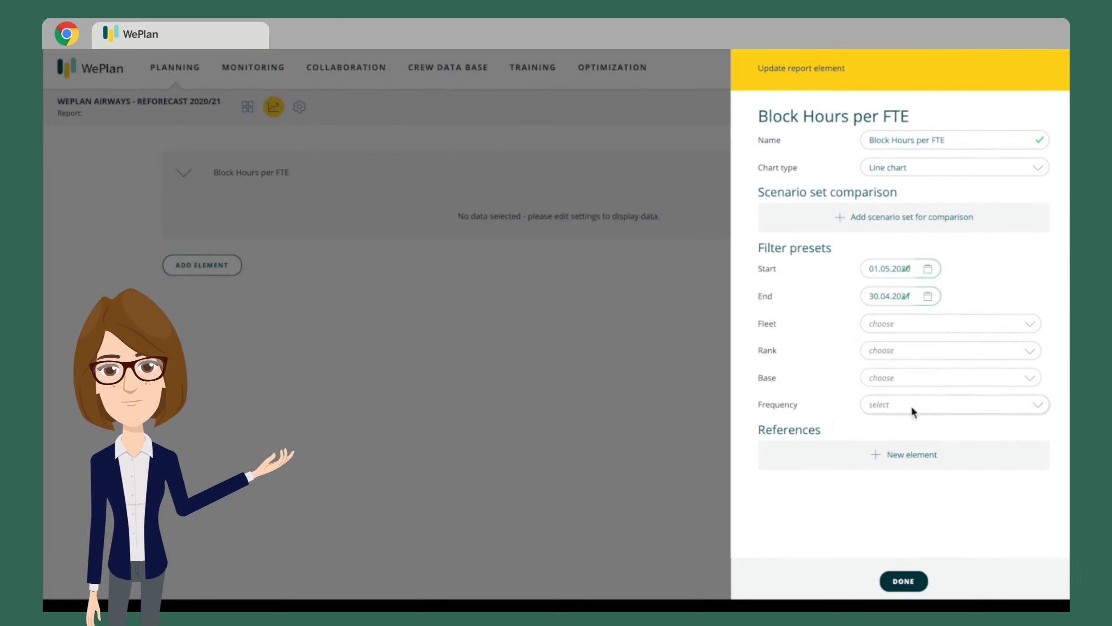
- Filter the element to fleet 737, rank CP, monthly frequency, with Planned Block Hours / FTE reference
left_click(880, 324)
left_click(878, 359)
left_click(881, 353)
left_click(877, 386)
left_click(881, 380)
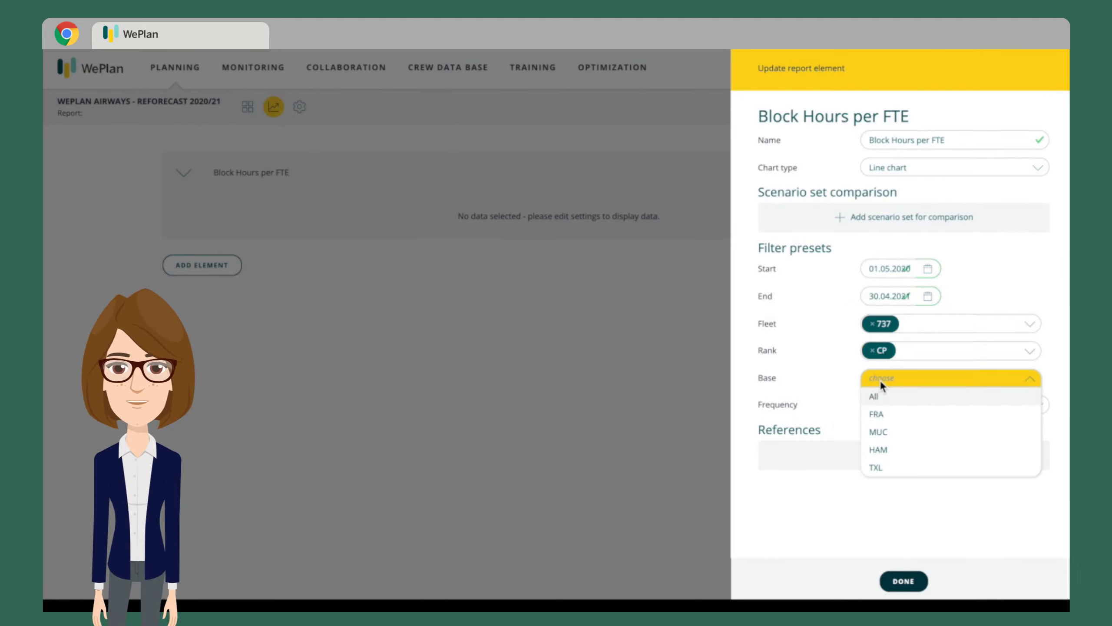
left_click(880, 378)
left_click(885, 401)
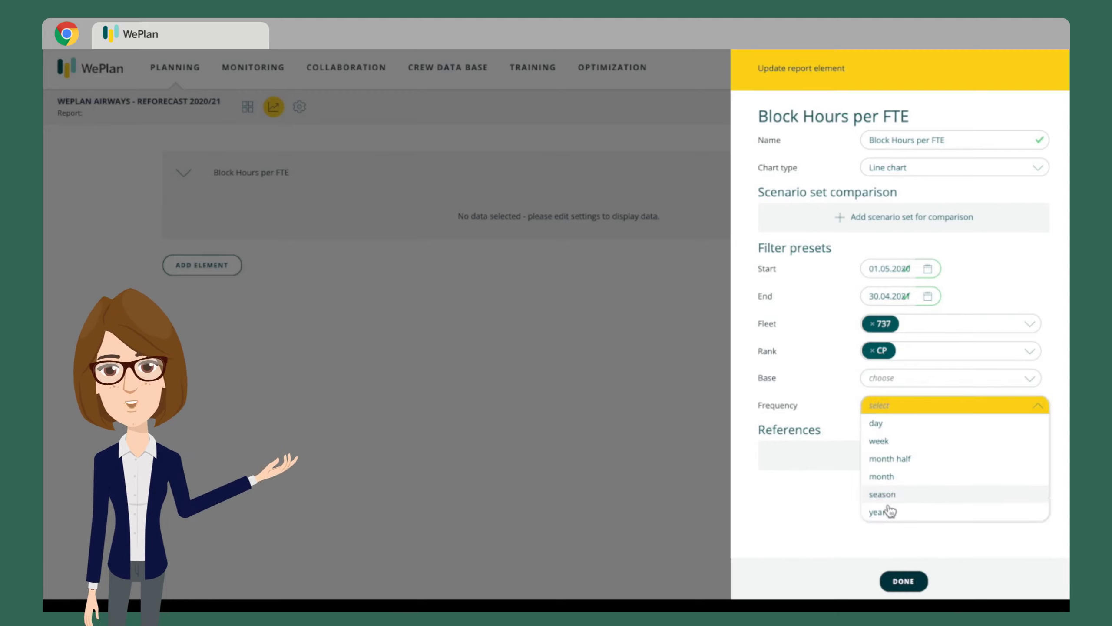
left_click(897, 472)
left_click(890, 453)
left_click(883, 453)
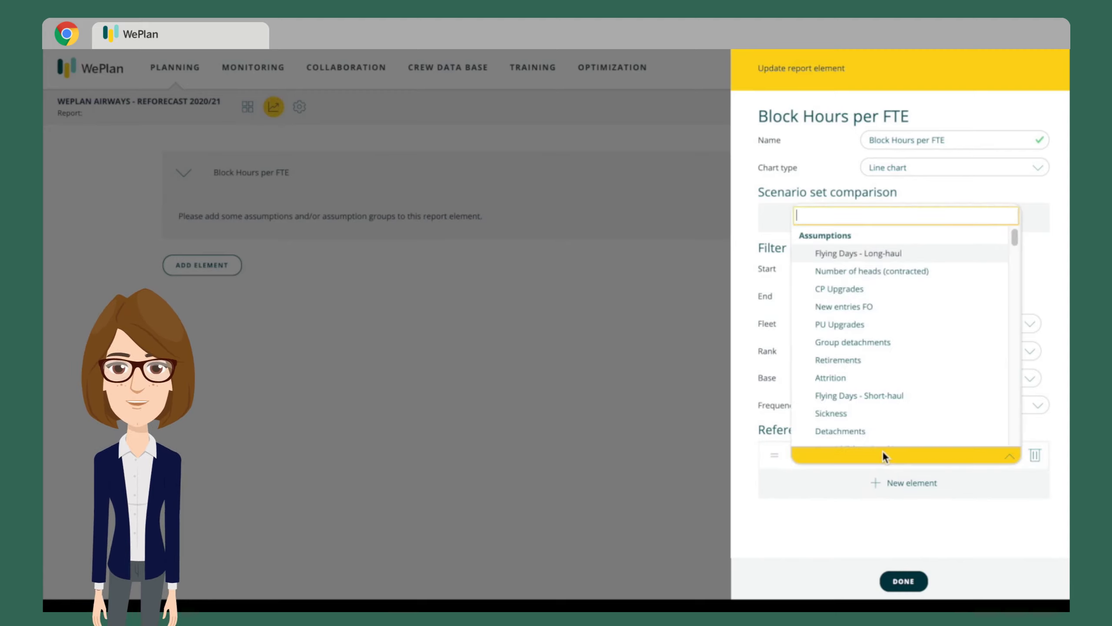
type("block")
left_click(880, 343)
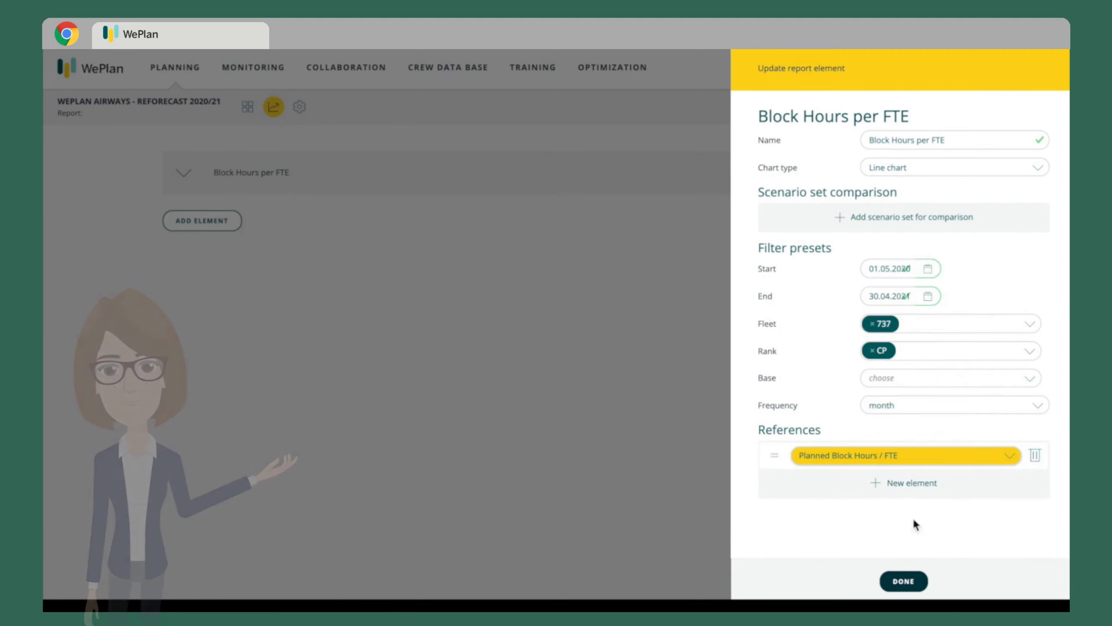
left_click(903, 580)
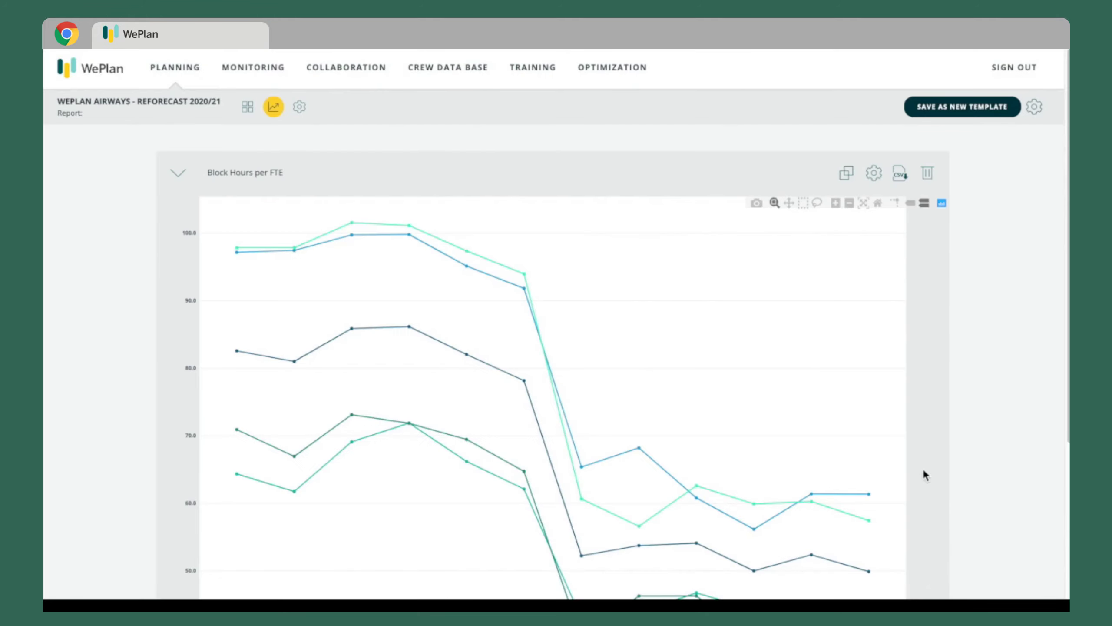
- Expand the Data table of monthly values under the Block Hours per FTE chart
scroll(921, 490, "down", 5)
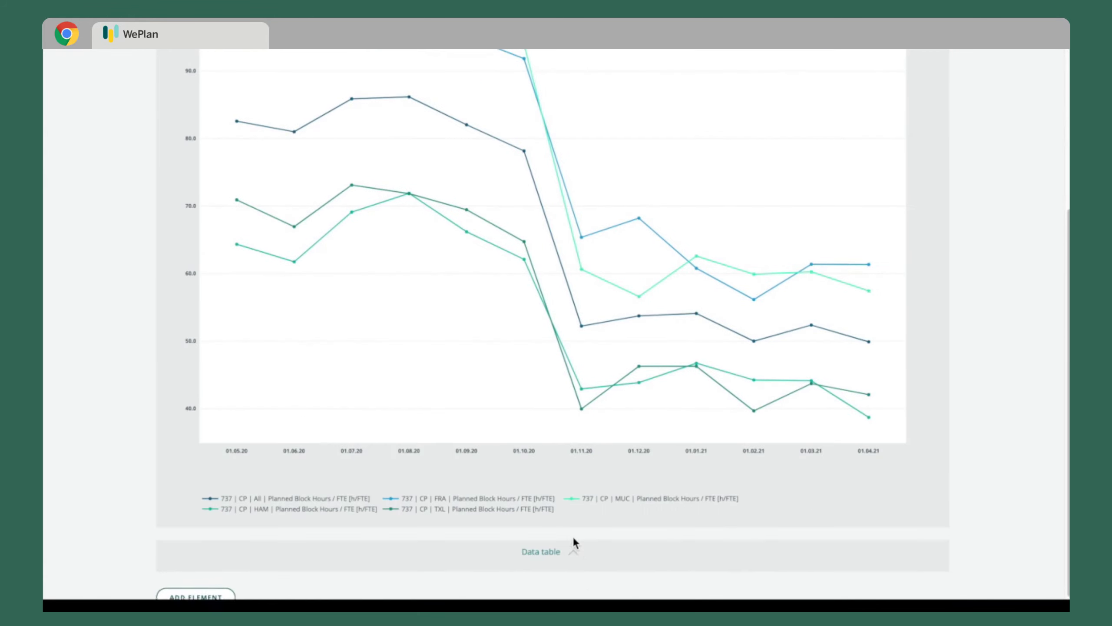
left_click(573, 545)
scroll(849, 342, "up", 5)
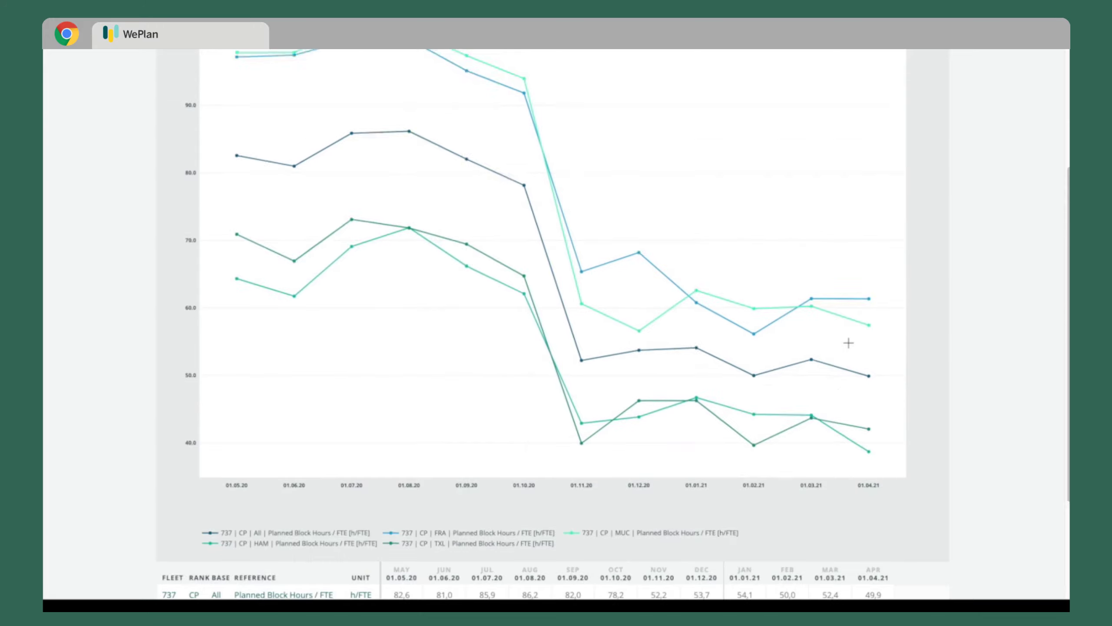
- Save the report as a new template called 'Monthly OPS report'
left_click(981, 106)
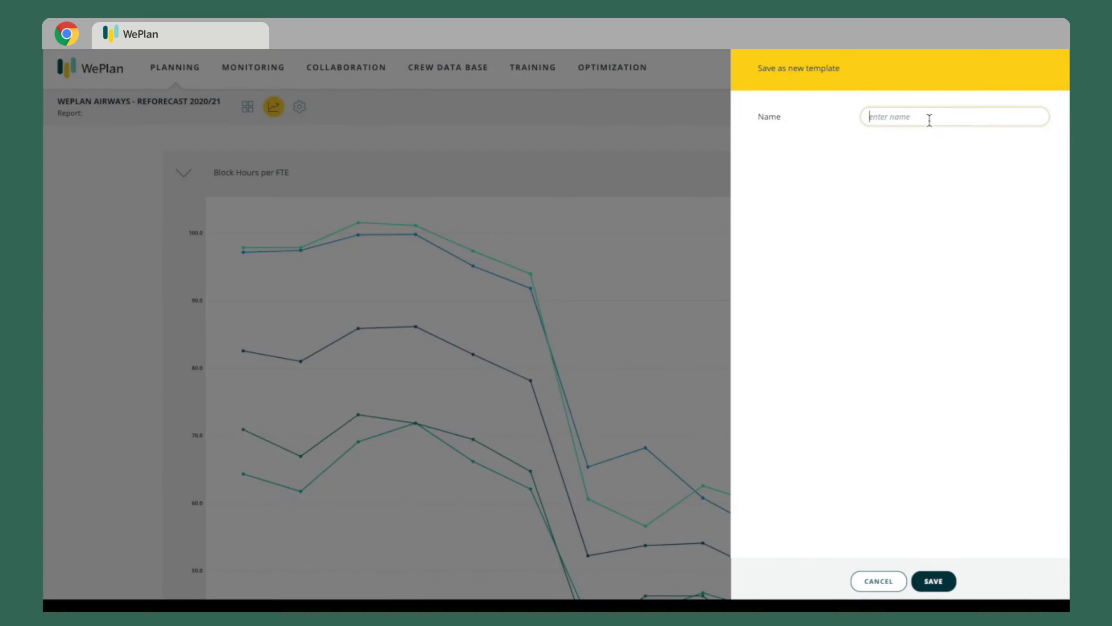
type("Monthly OPS report")
left_click(934, 581)
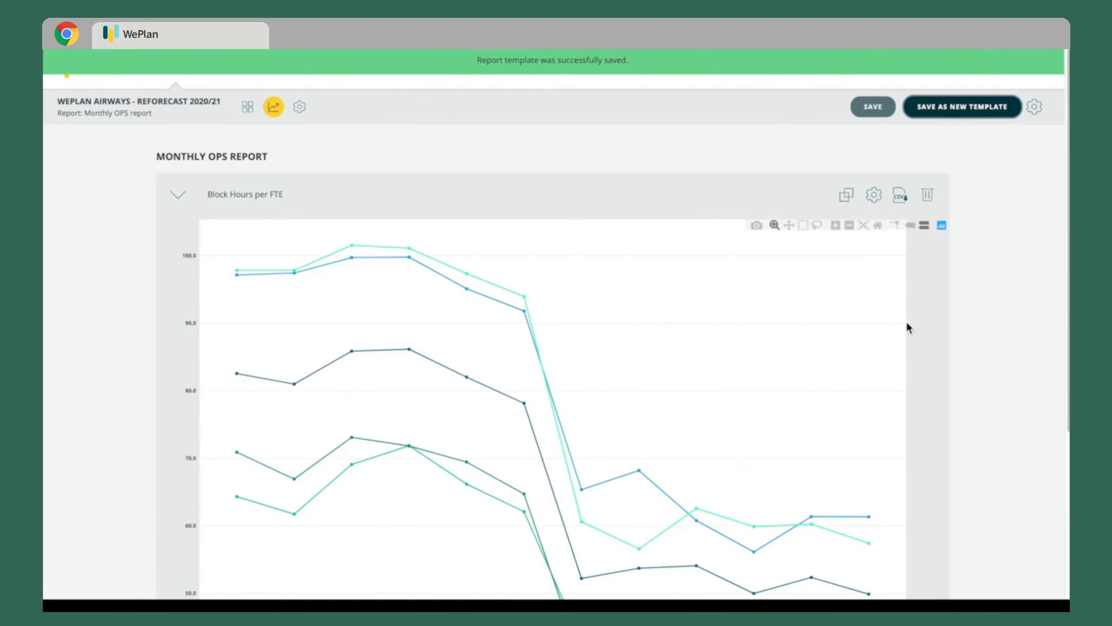
- Download the Block Hours per FTE chart data as a CSV and open the file
left_click(900, 195)
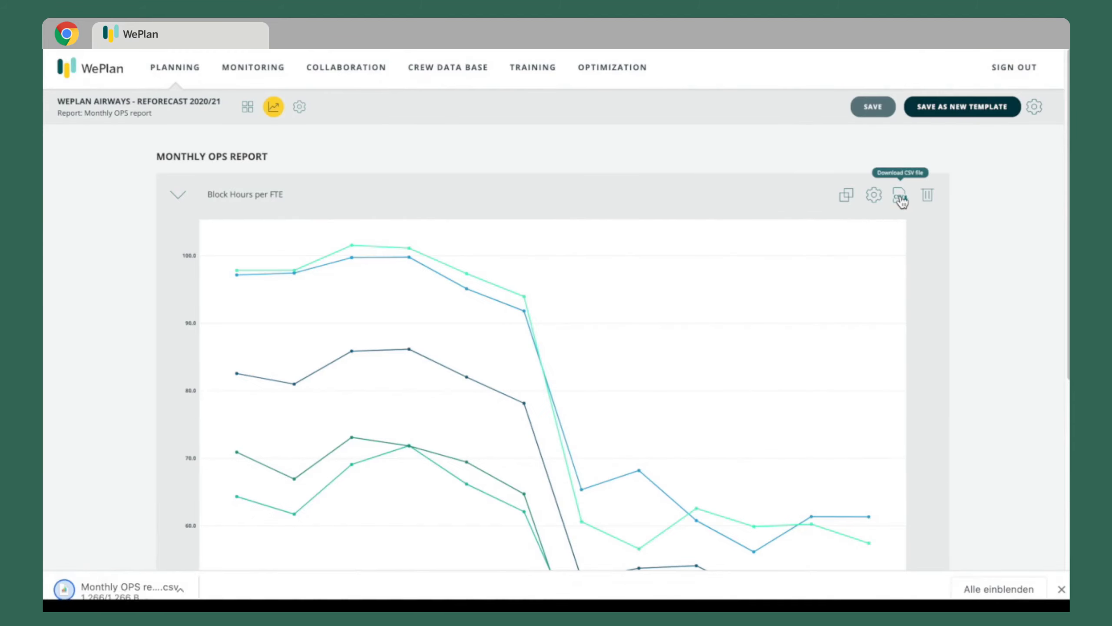
left_click(129, 589)
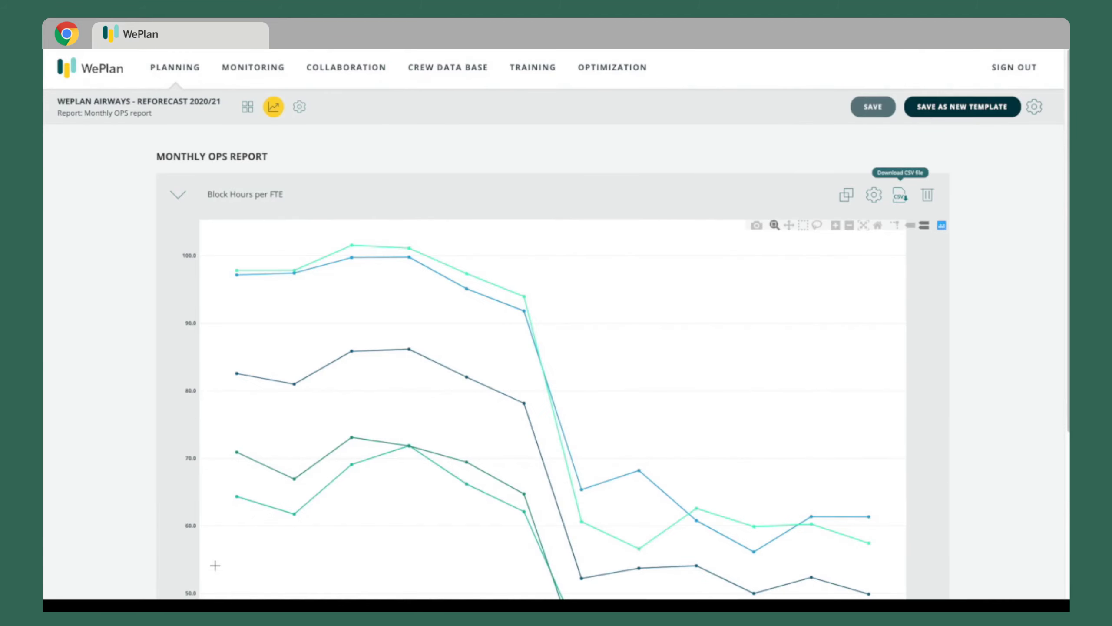